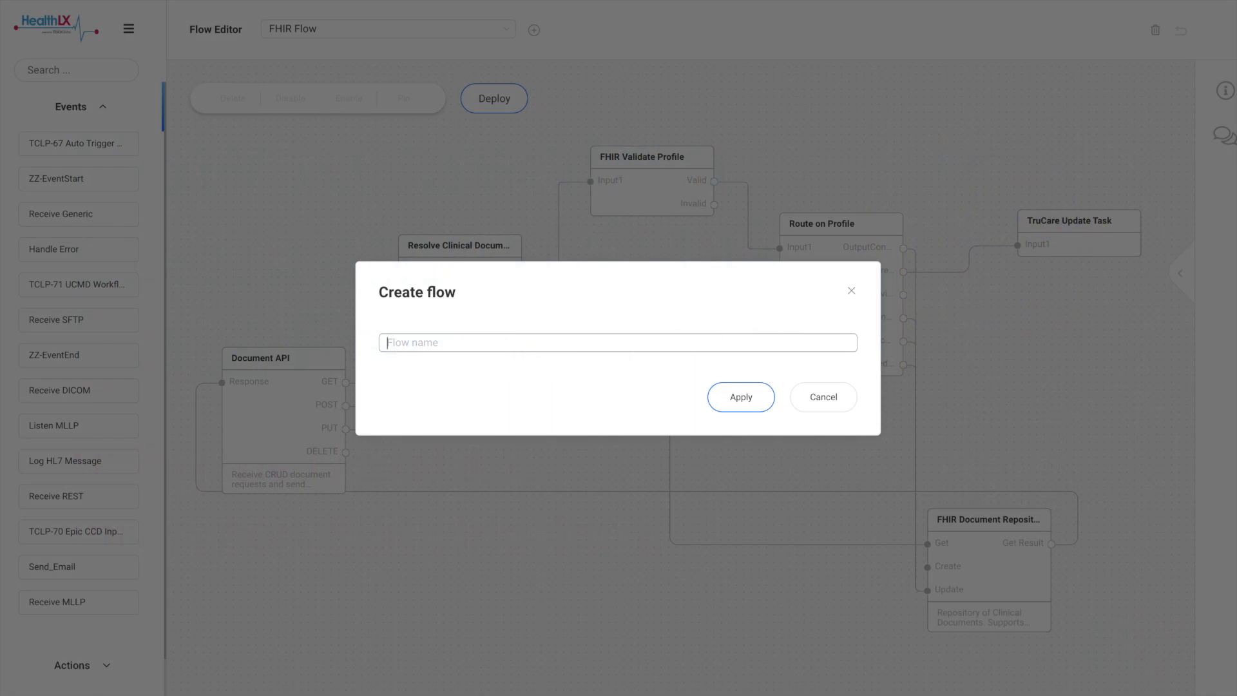
- Create a flow named "FHIR Server Demo"
text(Server Demo)
click(737, 400)
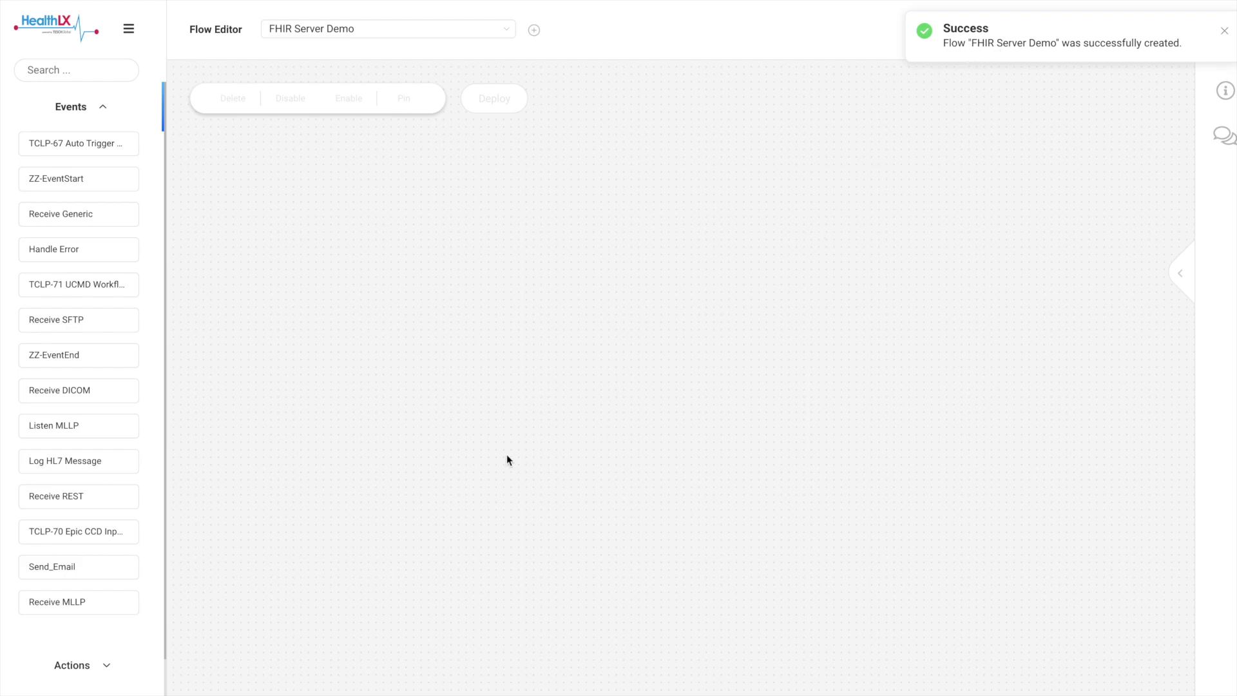
- Find the Clinical Document Repository gateway by searching "Clini" and place it near the middle of the canvas
click(99, 70)
text(Clini)
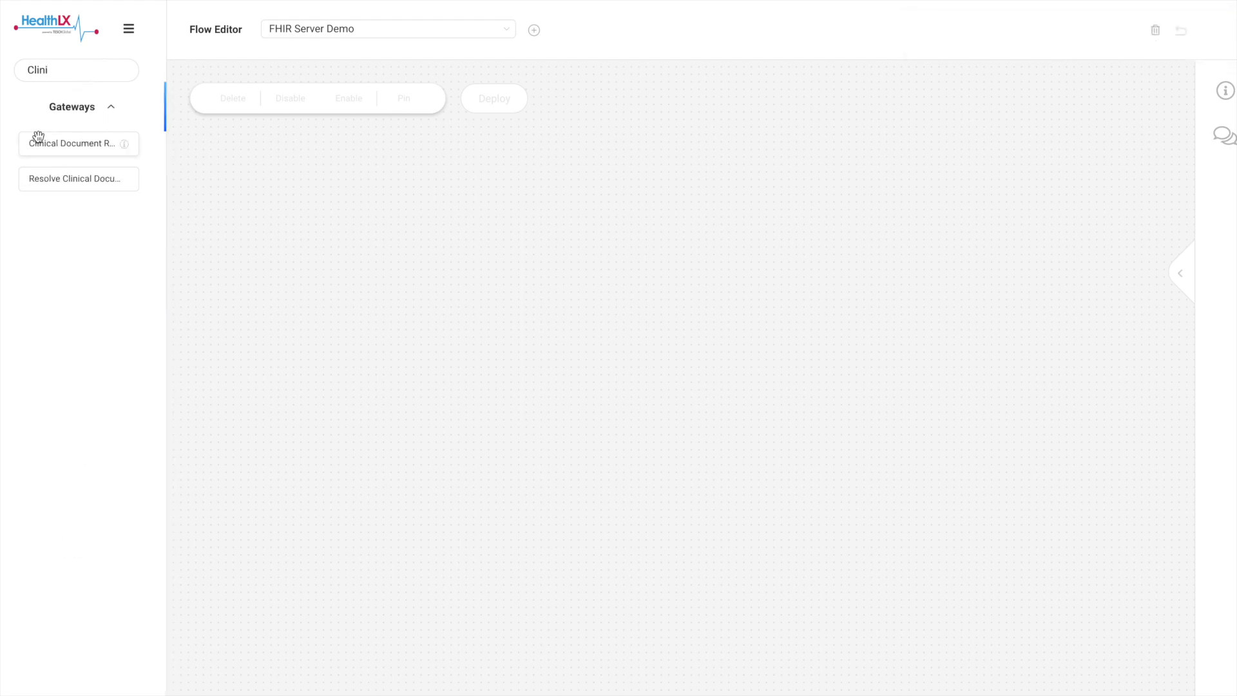
drag(52, 147, 660, 334)
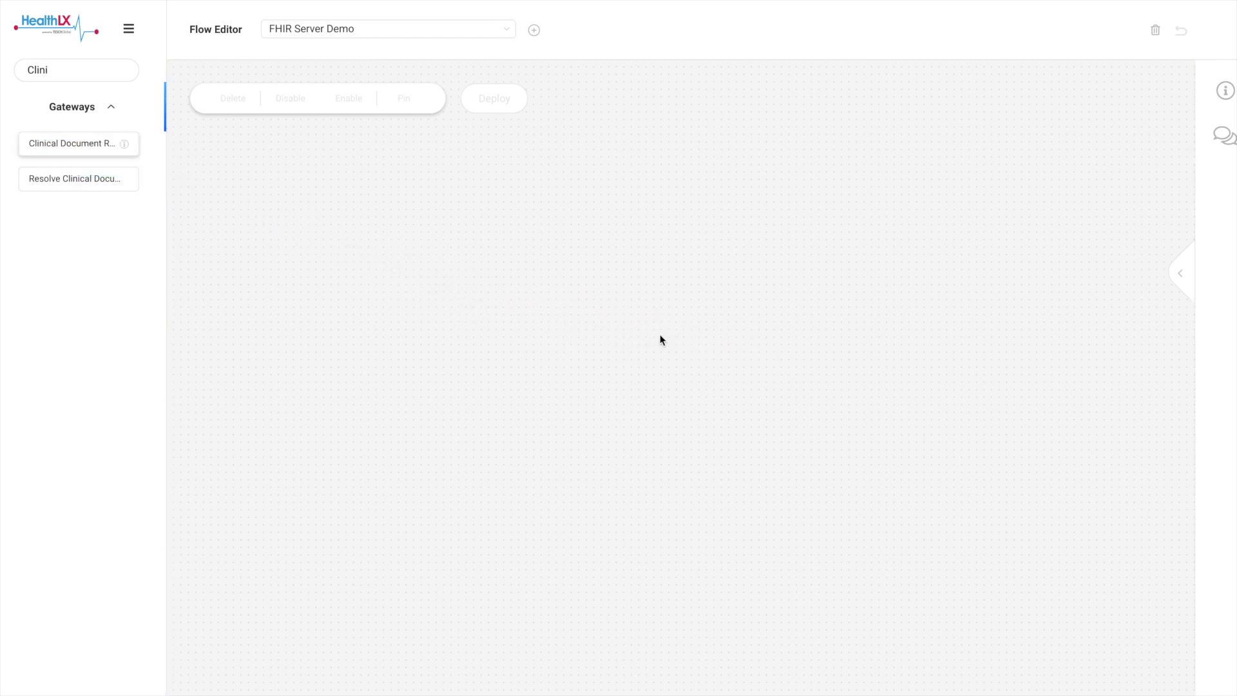
- Set the Clinical Document Repository's Storage URI to mongodb://192.168.1.205 and save its settings
click(1179, 273)
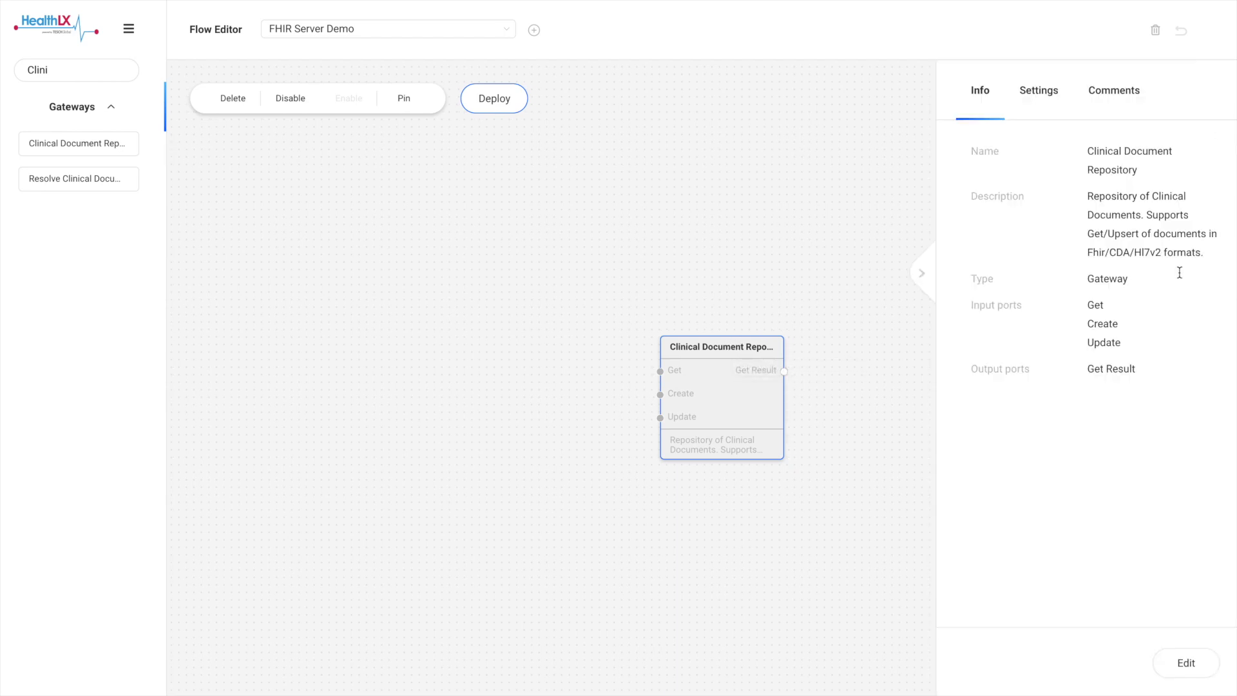
click(1041, 94)
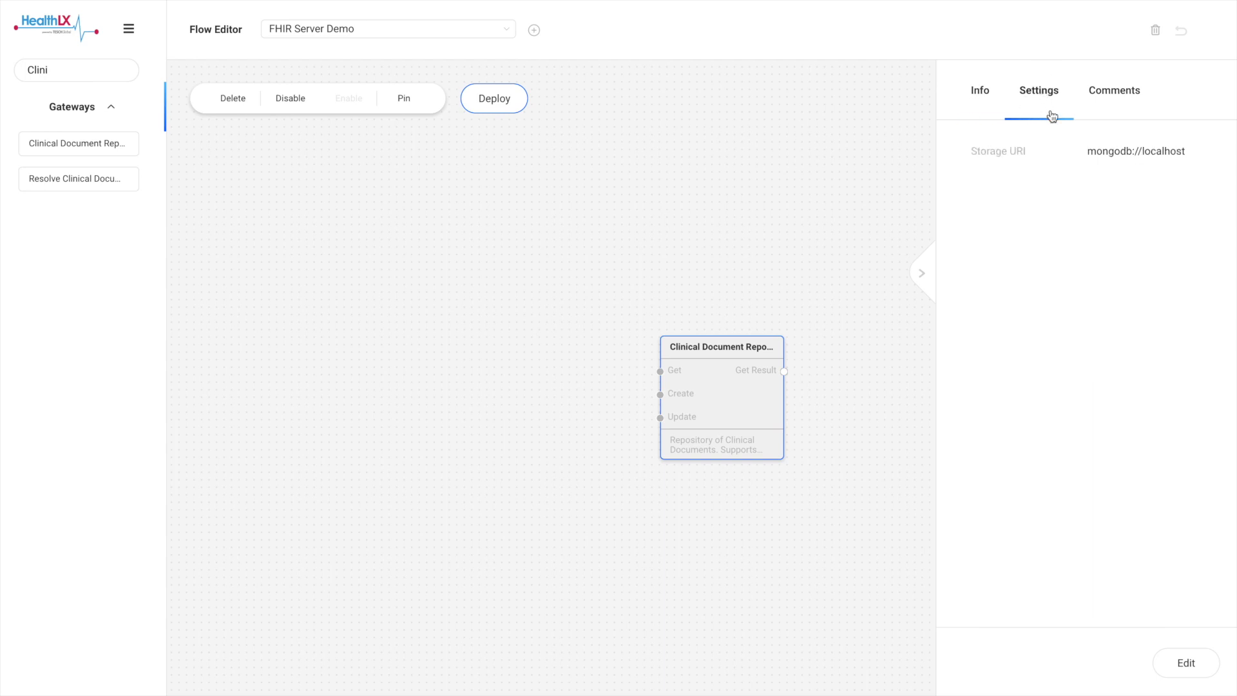
click(1181, 664)
click(1198, 153)
key(BackSpace)
key(BackSpace)
key(BackSpace)
key(BackSpace)
key(BackSpace)
key(BackSpace)
key(BackSpace)
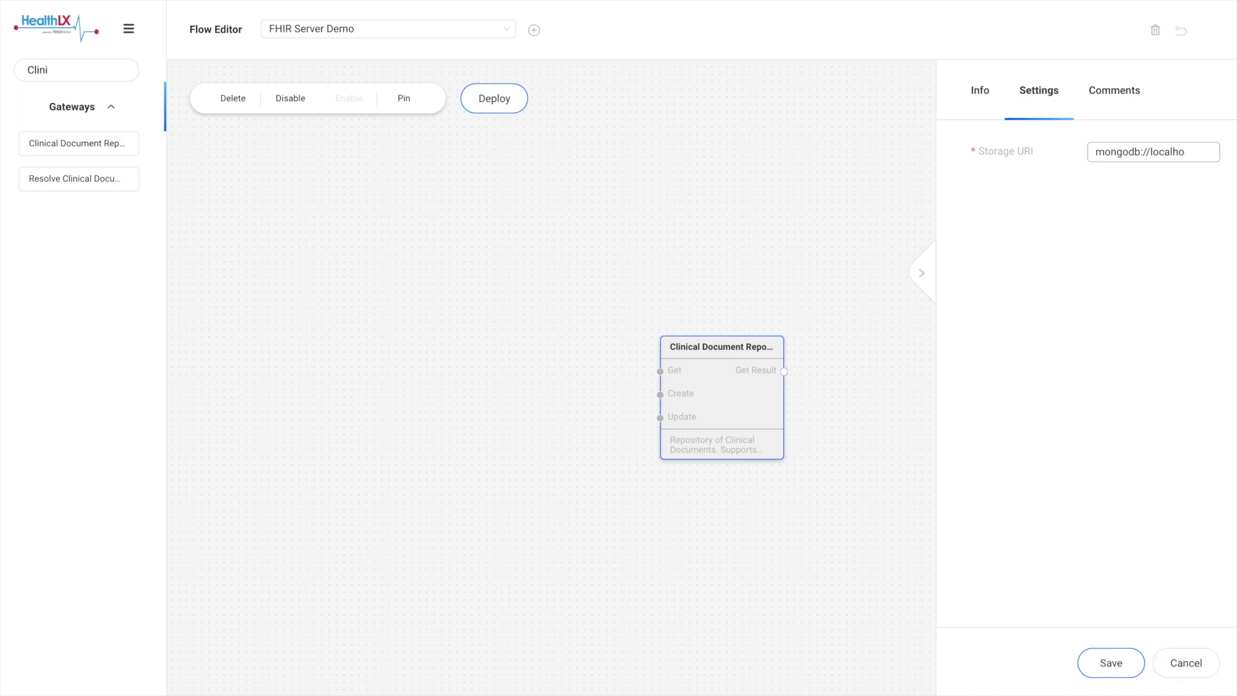
text(192.168.1.205)
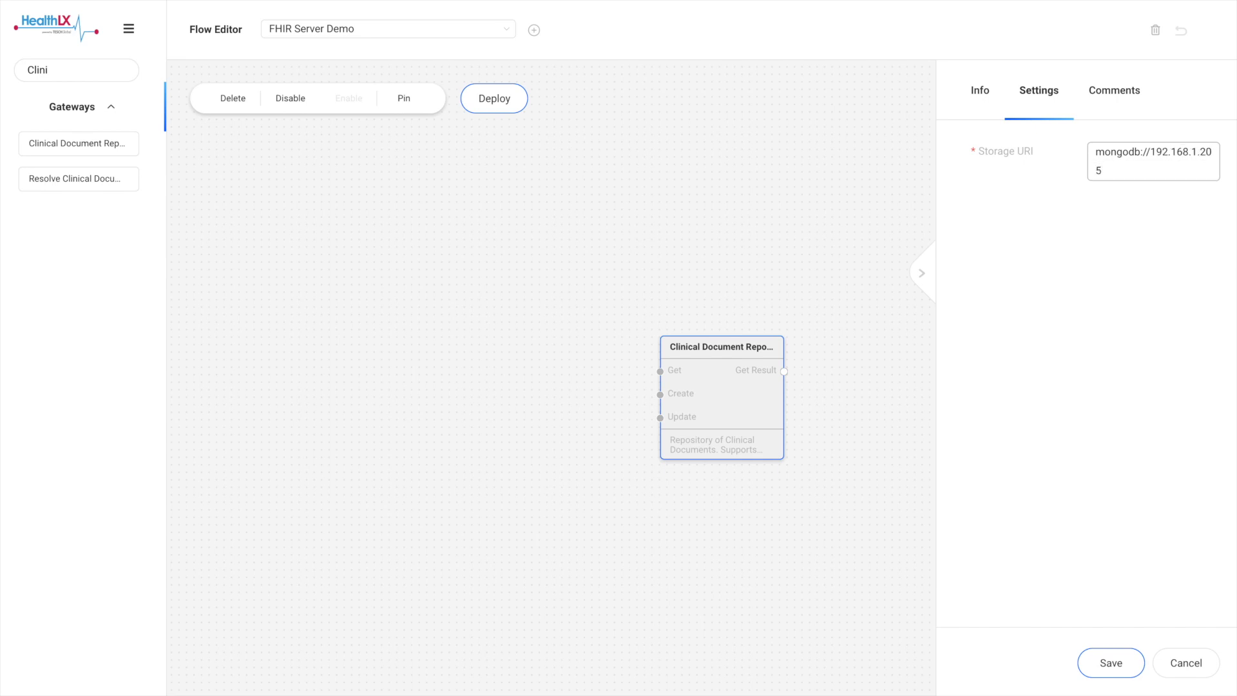
click(1110, 664)
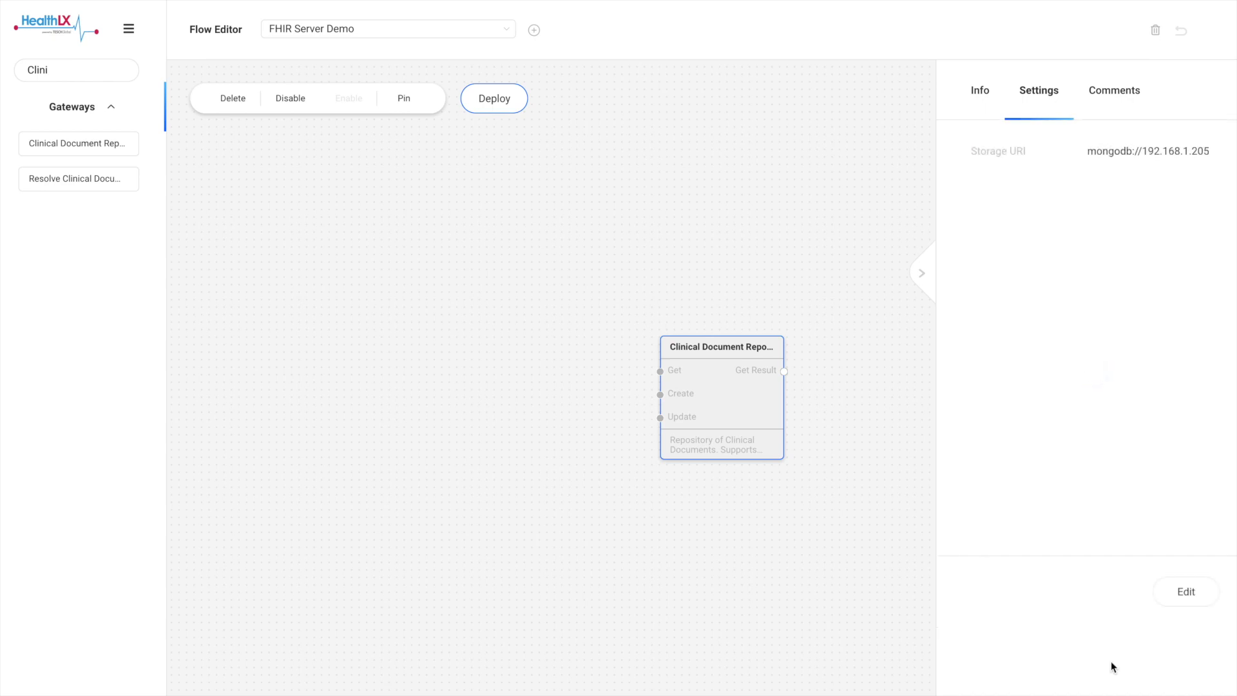
click(924, 273)
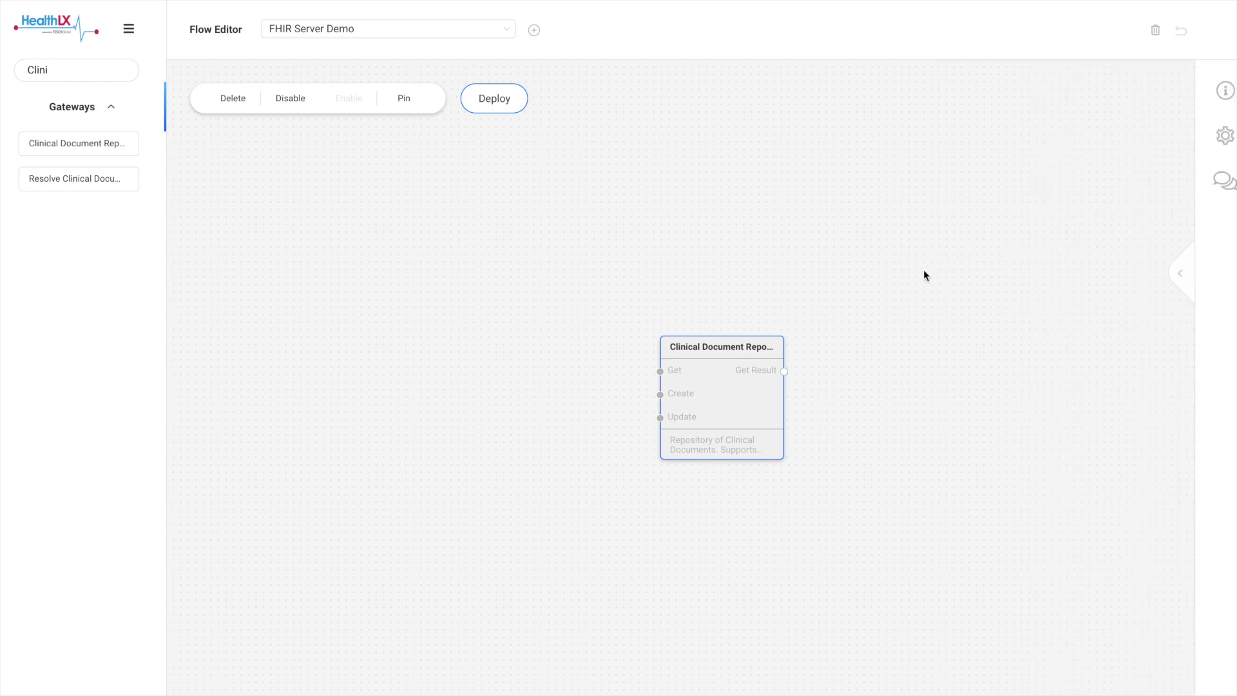
- Search the components for "Doc", add the Document API gateway, and space it well apart from the Clinical Document Repository at a similar height
click(72, 71)
key(BackSpace)
key(BackSpace)
key(BackSpace)
key(BackSpace)
key(BackSpace)
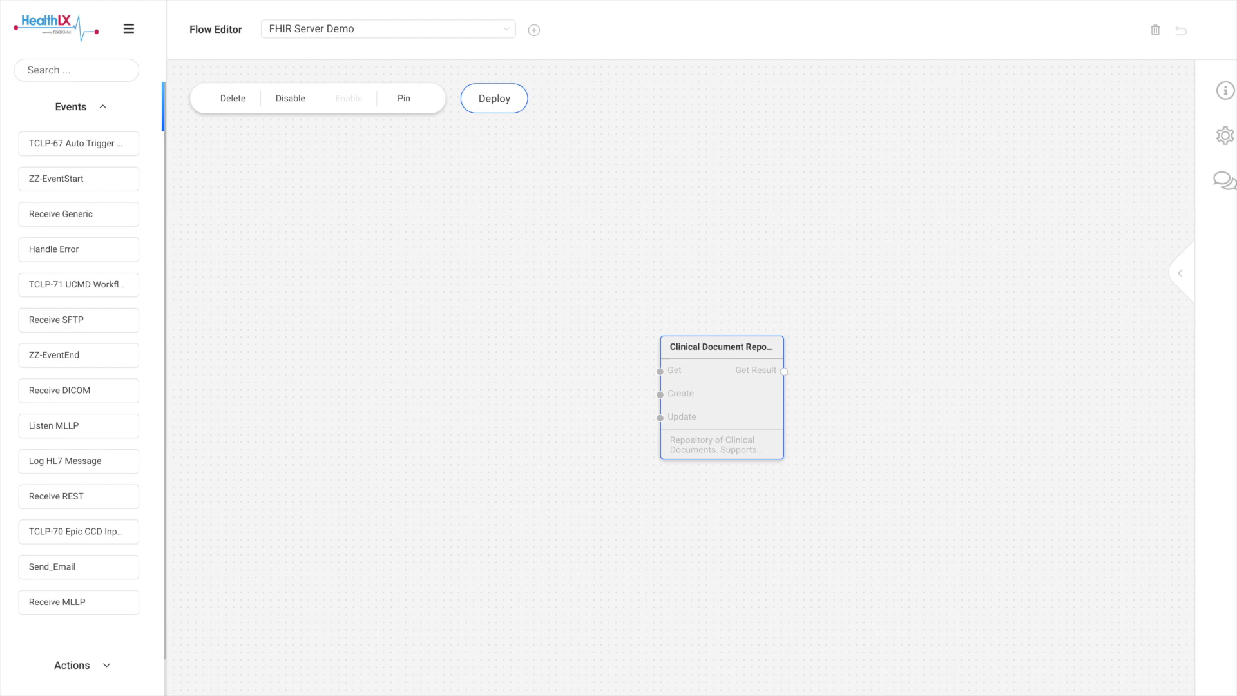
text(Doc)
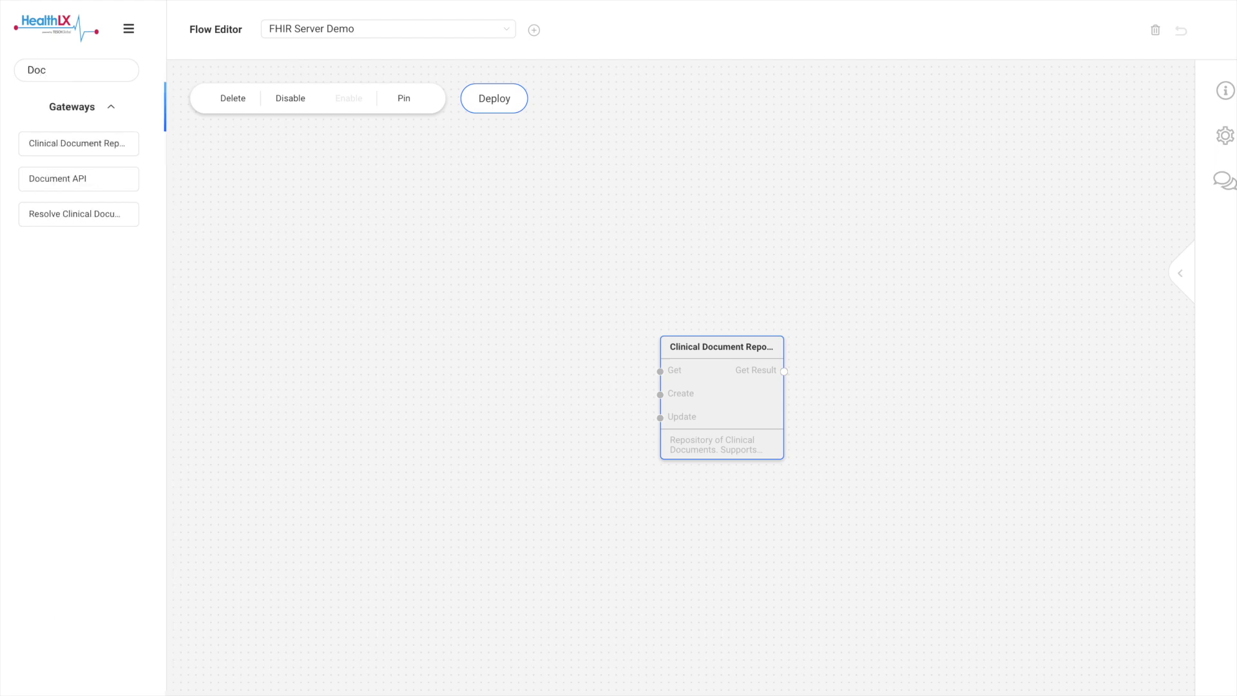
drag(47, 177, 254, 368)
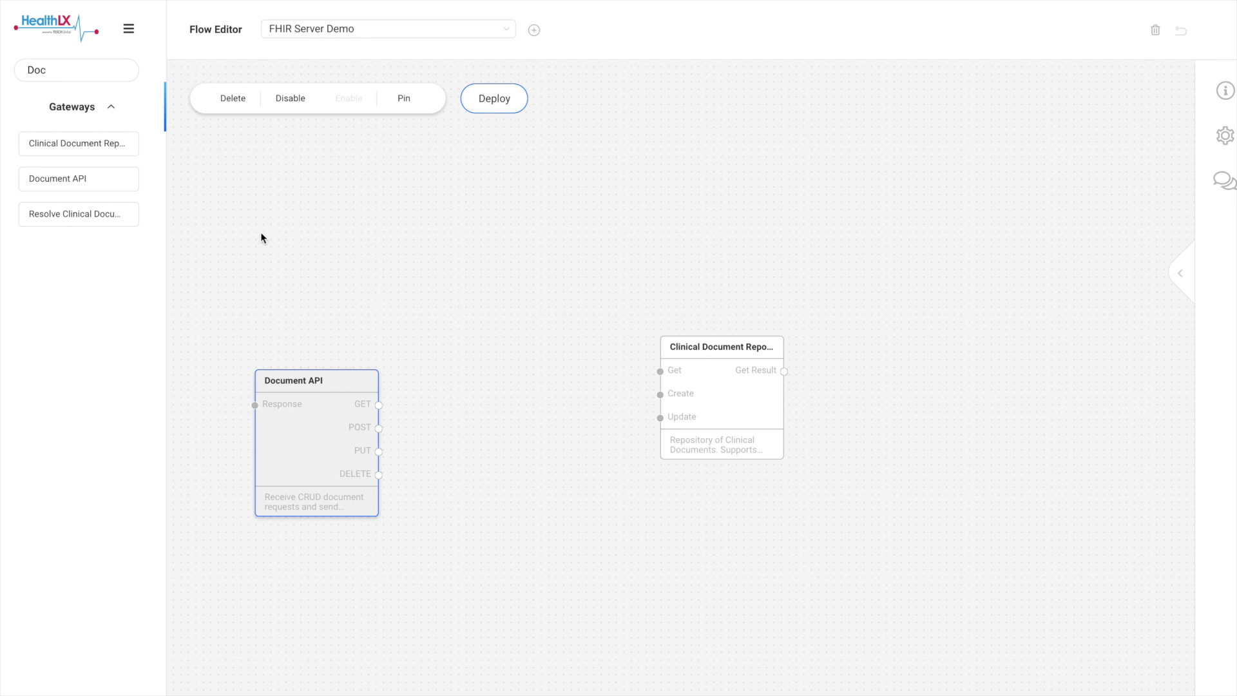
drag(713, 400, 826, 395)
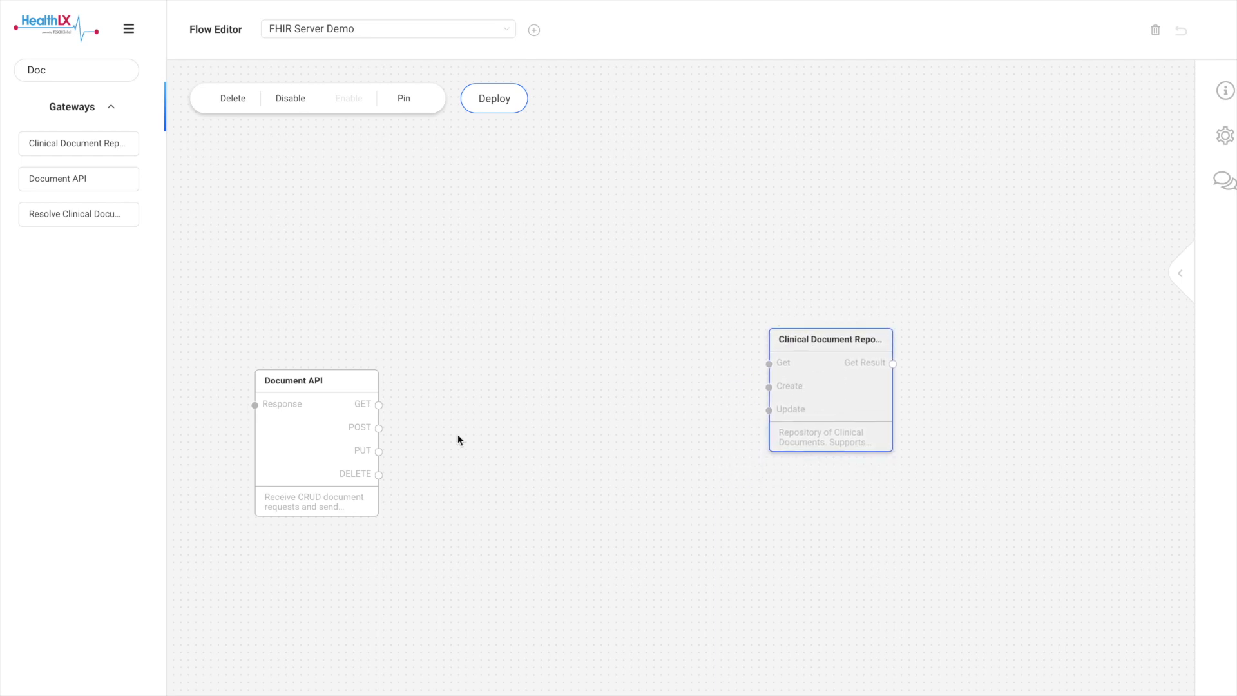
drag(326, 445, 320, 399)
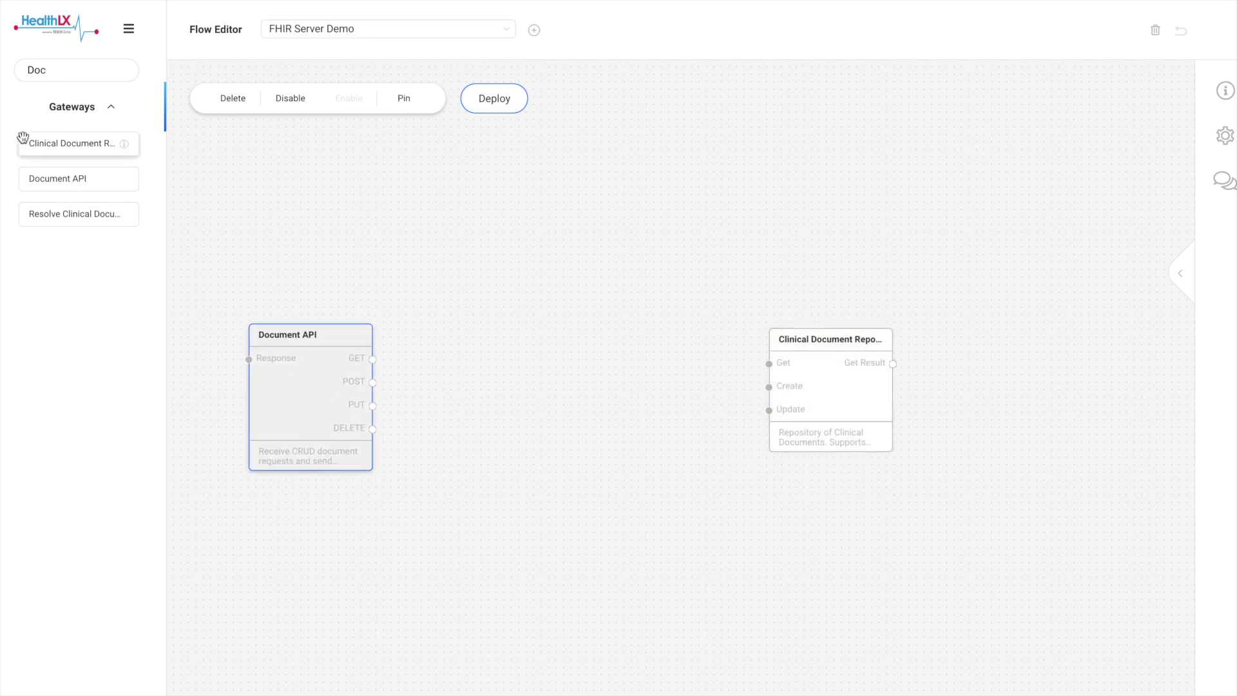
- Add a Resolve Clinical Document gateway above the other nodes, linking Document API's POST to its input and its FHIR output to the repository's Create
drag(57, 217, 497, 188)
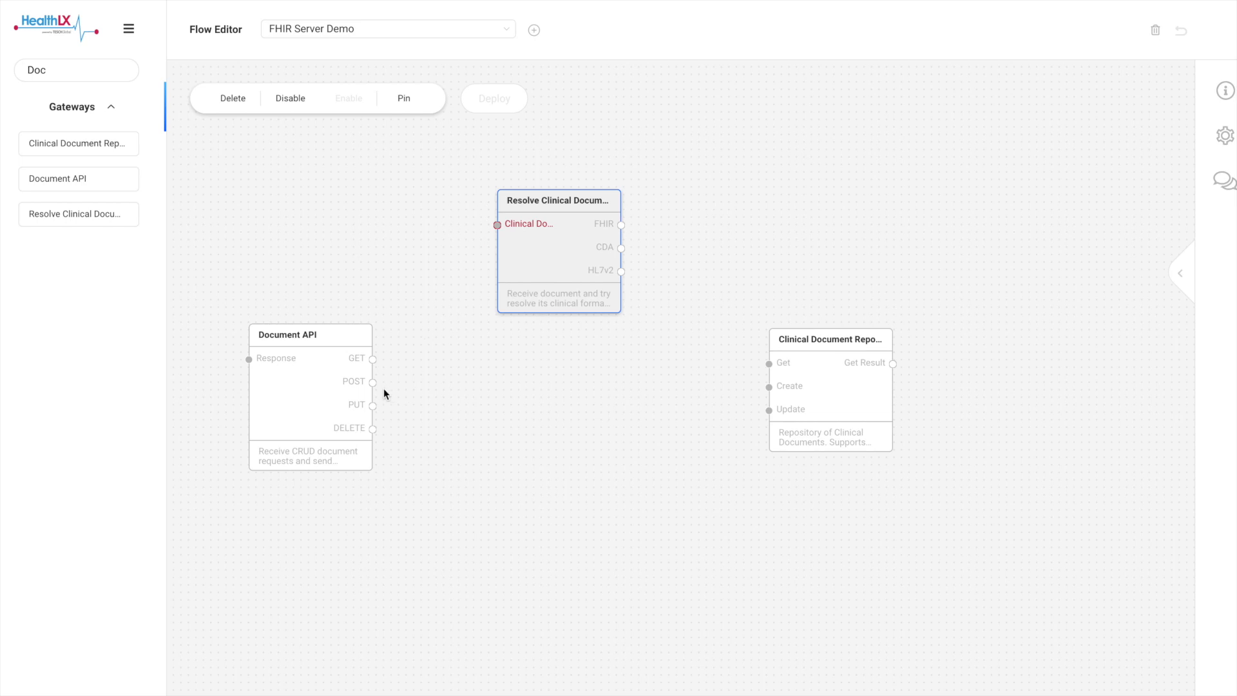
drag(373, 384, 495, 224)
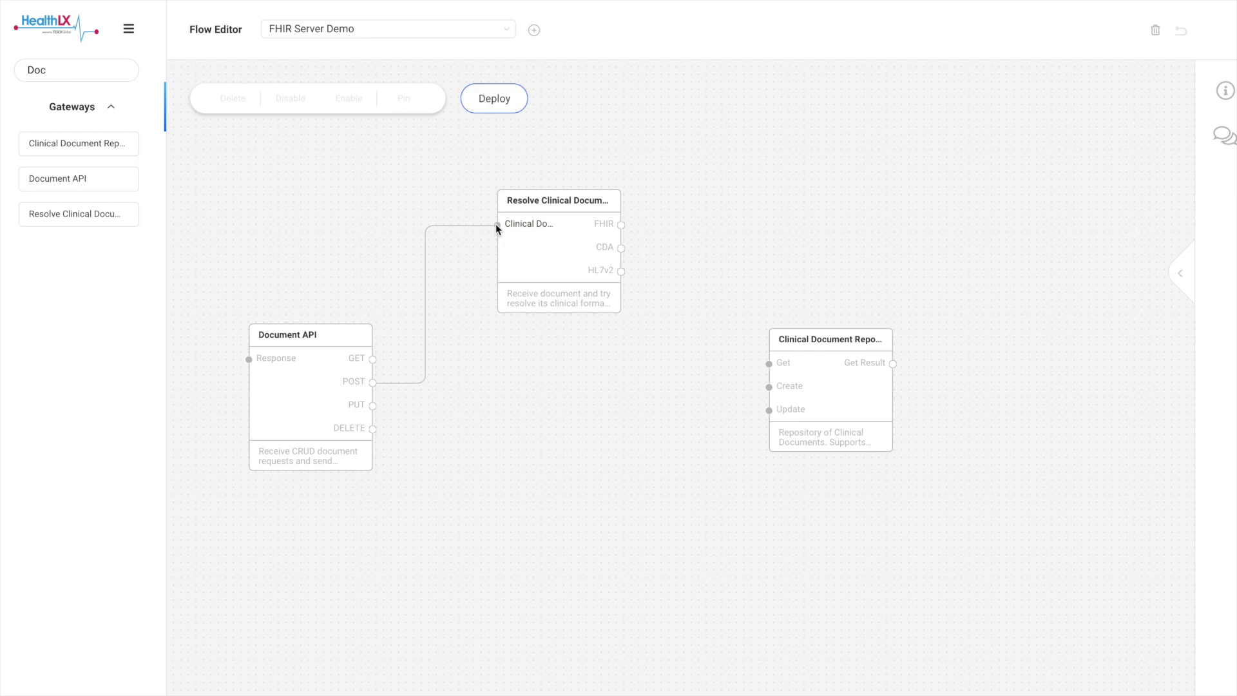
drag(621, 226, 769, 388)
- Add a second Resolve Clinical Document gateway below, linking Document API's PUT to its input and its FHIR output to the repository's Update
drag(107, 213, 483, 494)
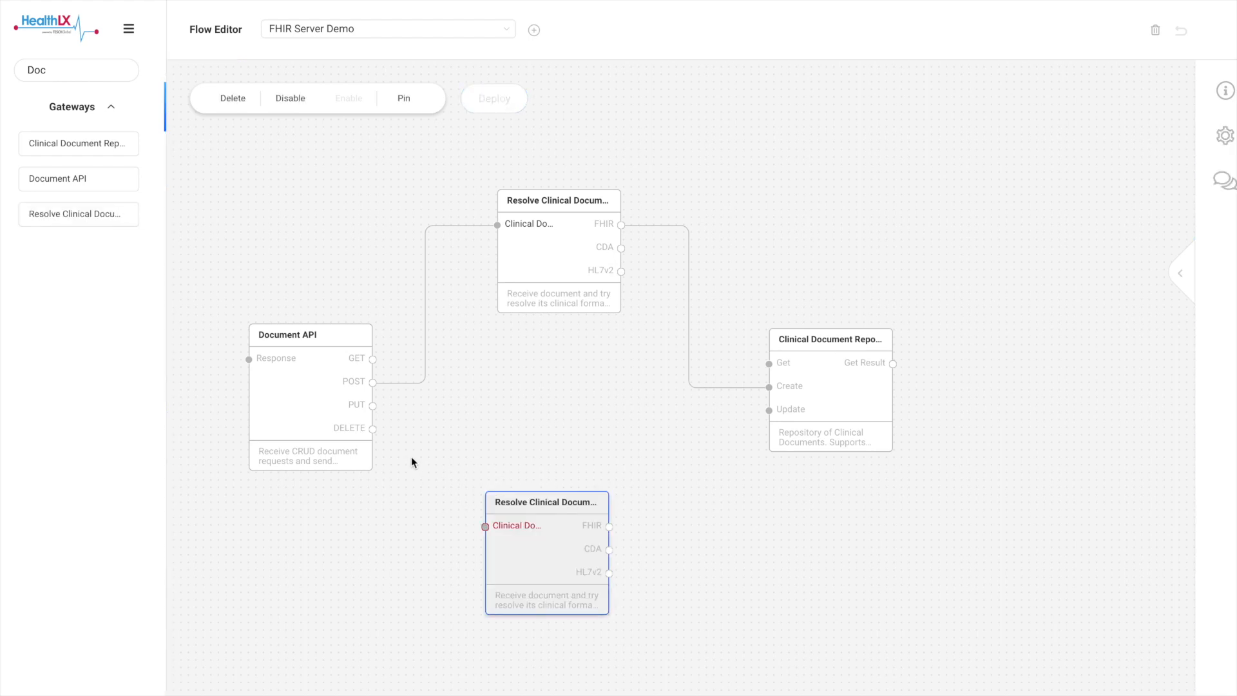
drag(375, 407, 486, 528)
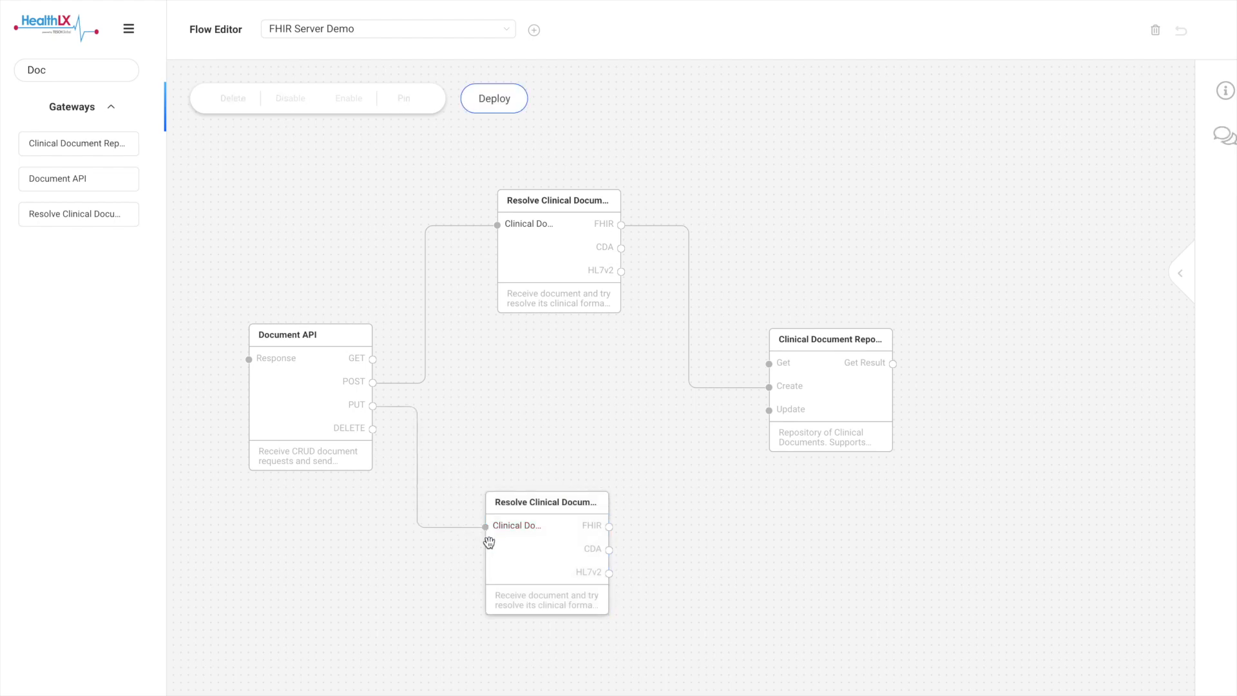
drag(610, 528, 768, 412)
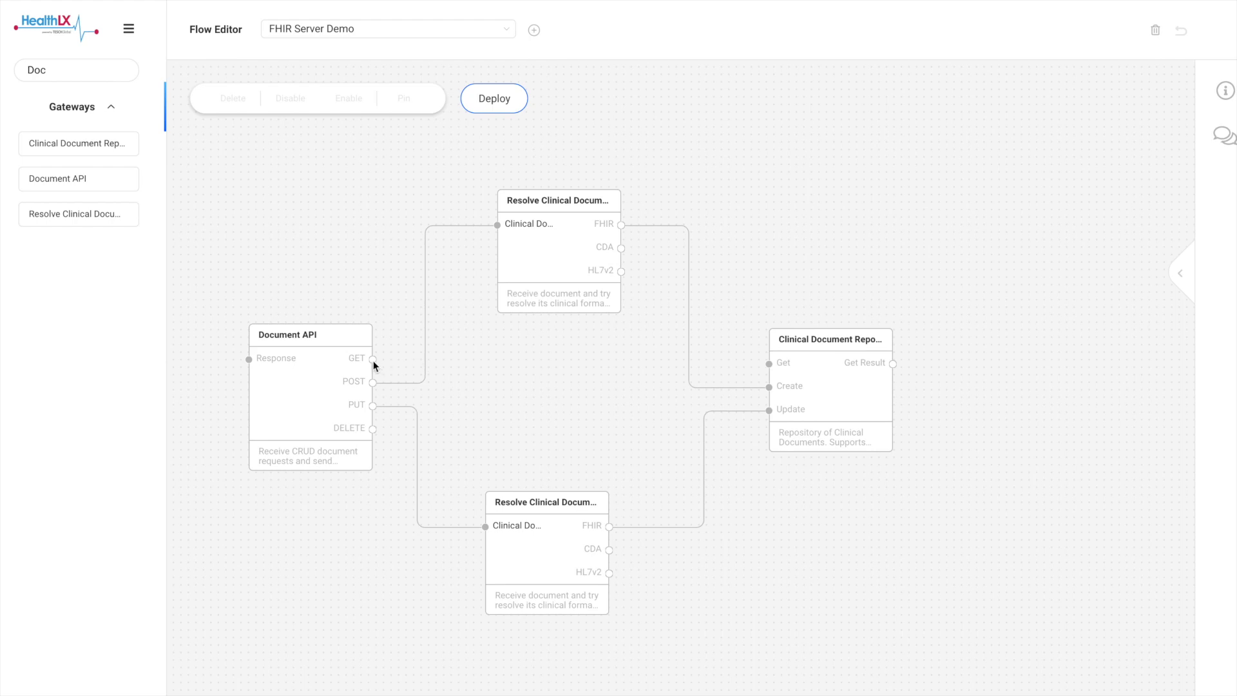
- Connect Document API's GET to the repository's Get, route Get Result back to Response, and deploy the flow
drag(374, 364, 771, 369)
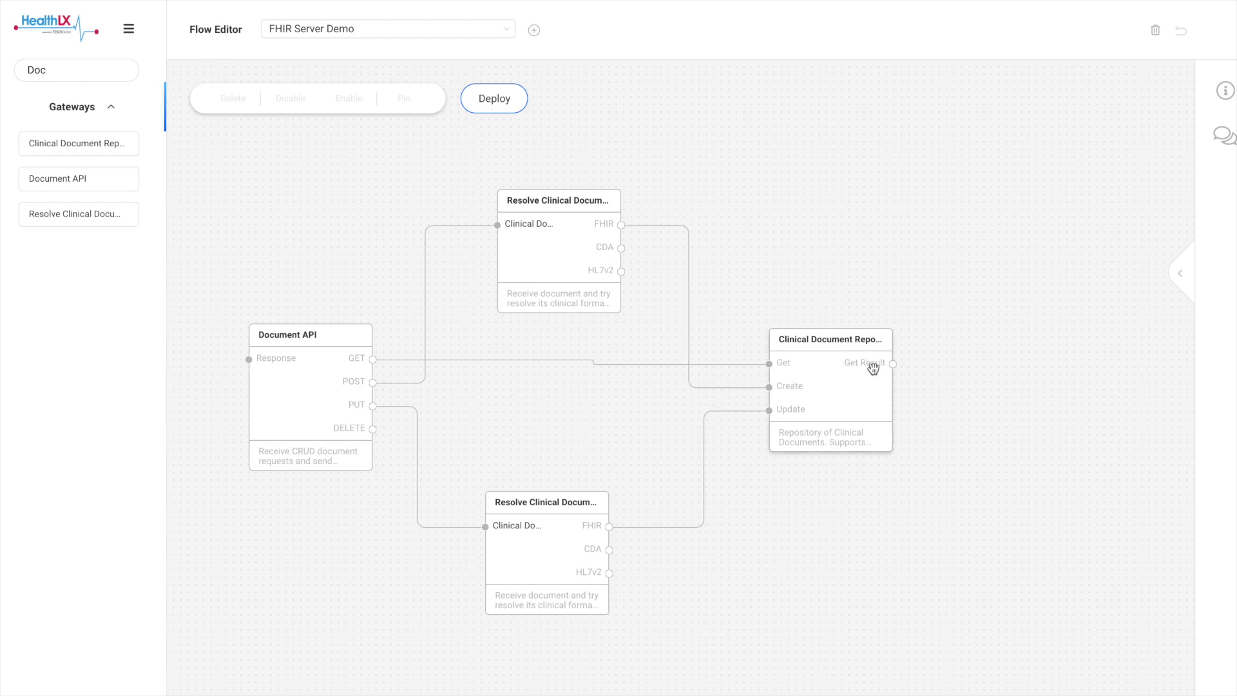
drag(892, 364, 288, 412)
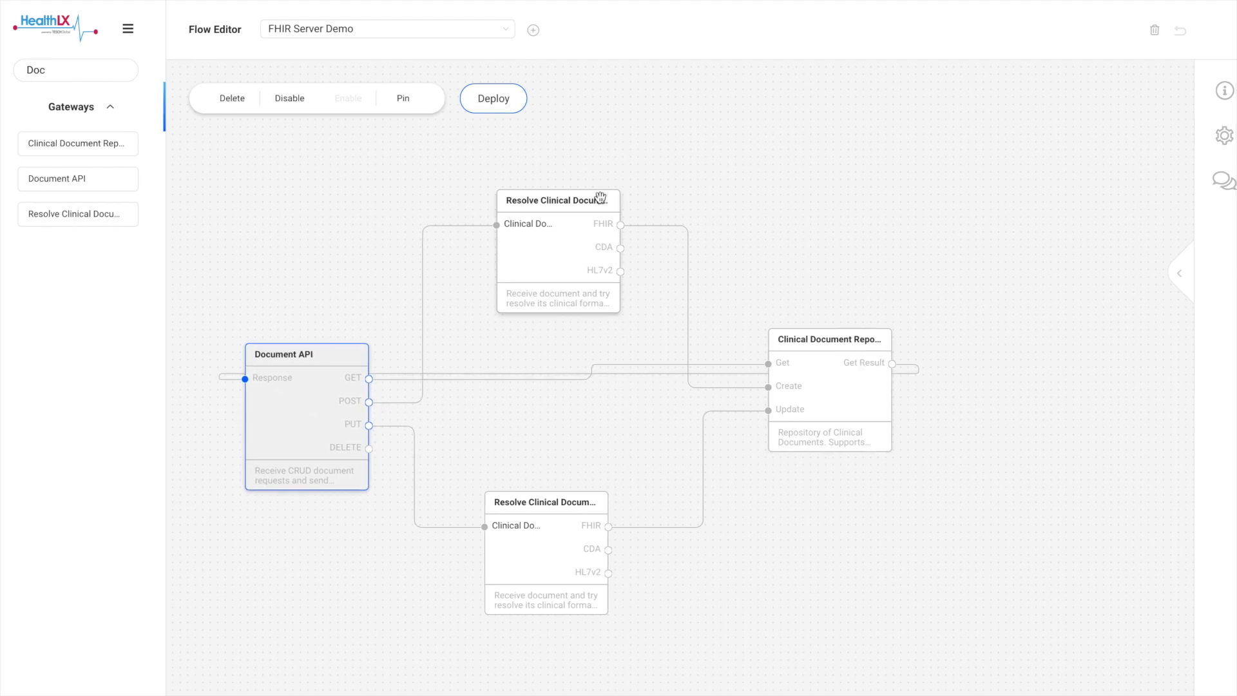
click(496, 101)
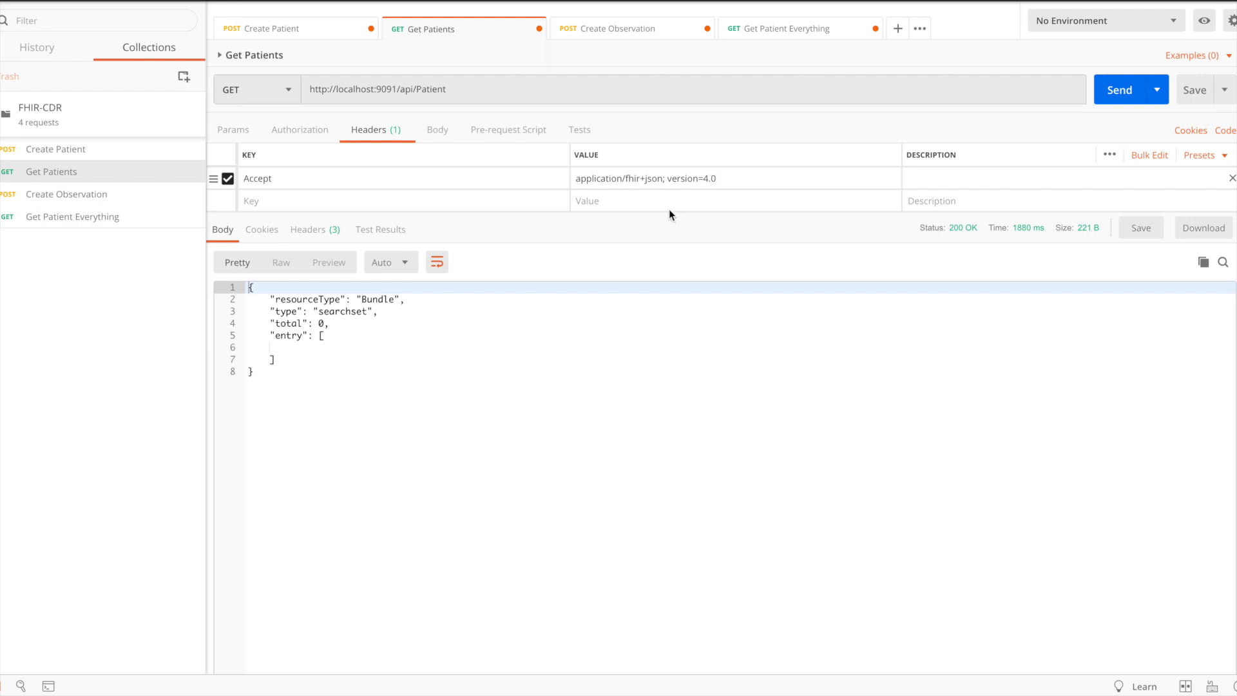
click(1113, 92)
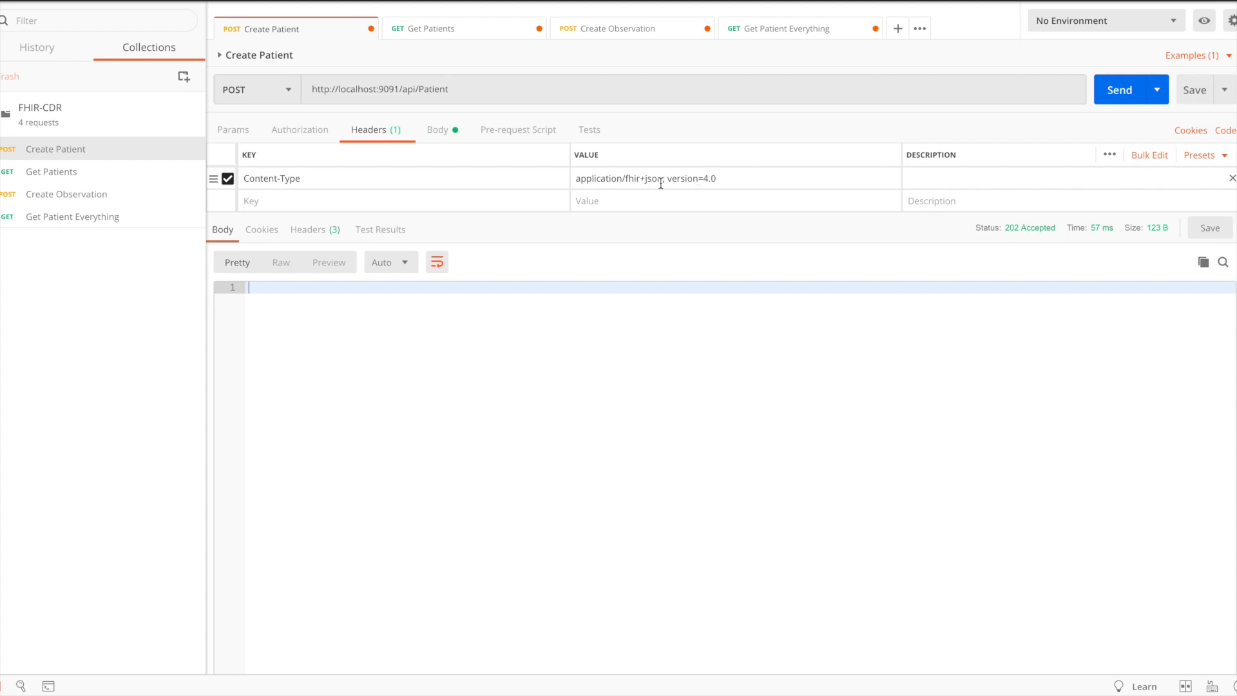
click(438, 131)
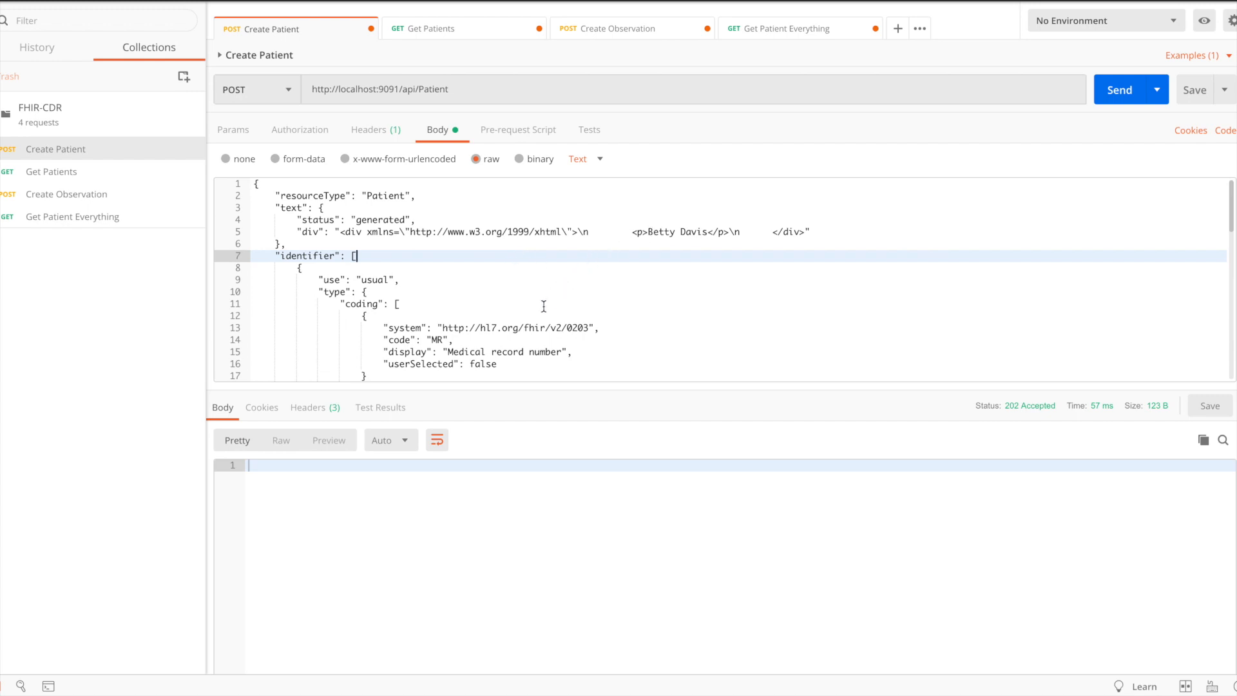
scroll(543, 307, down, 4)
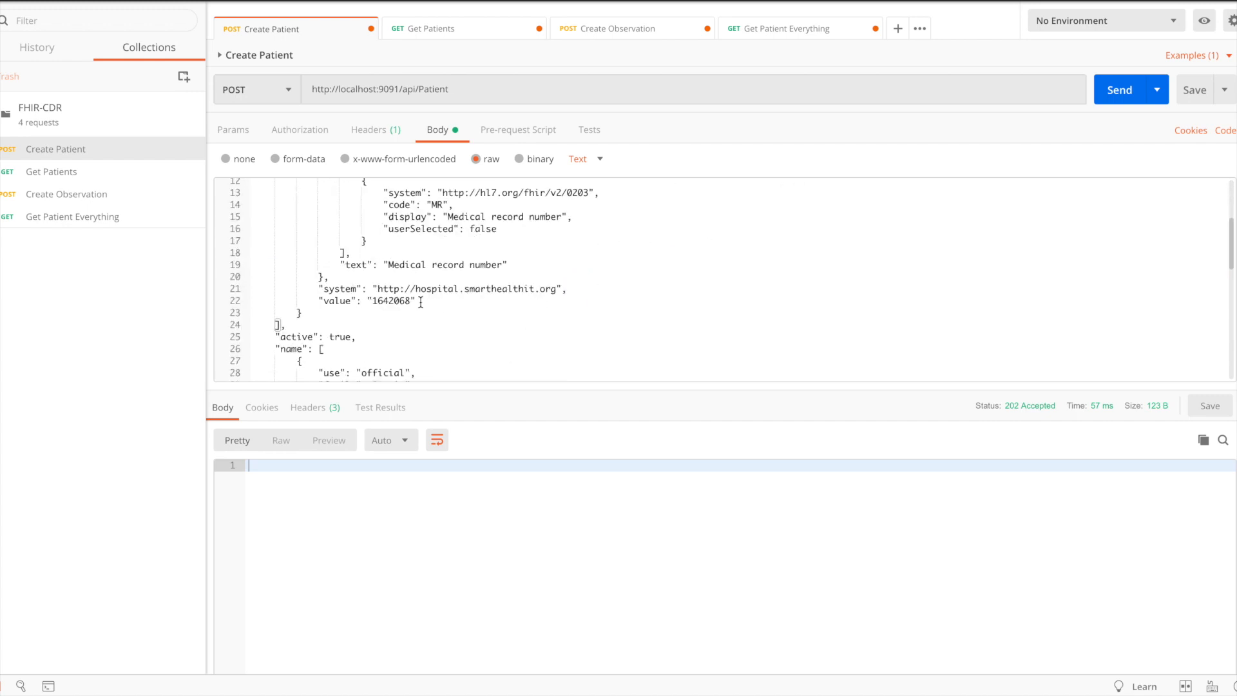
scroll(421, 302, down, 5)
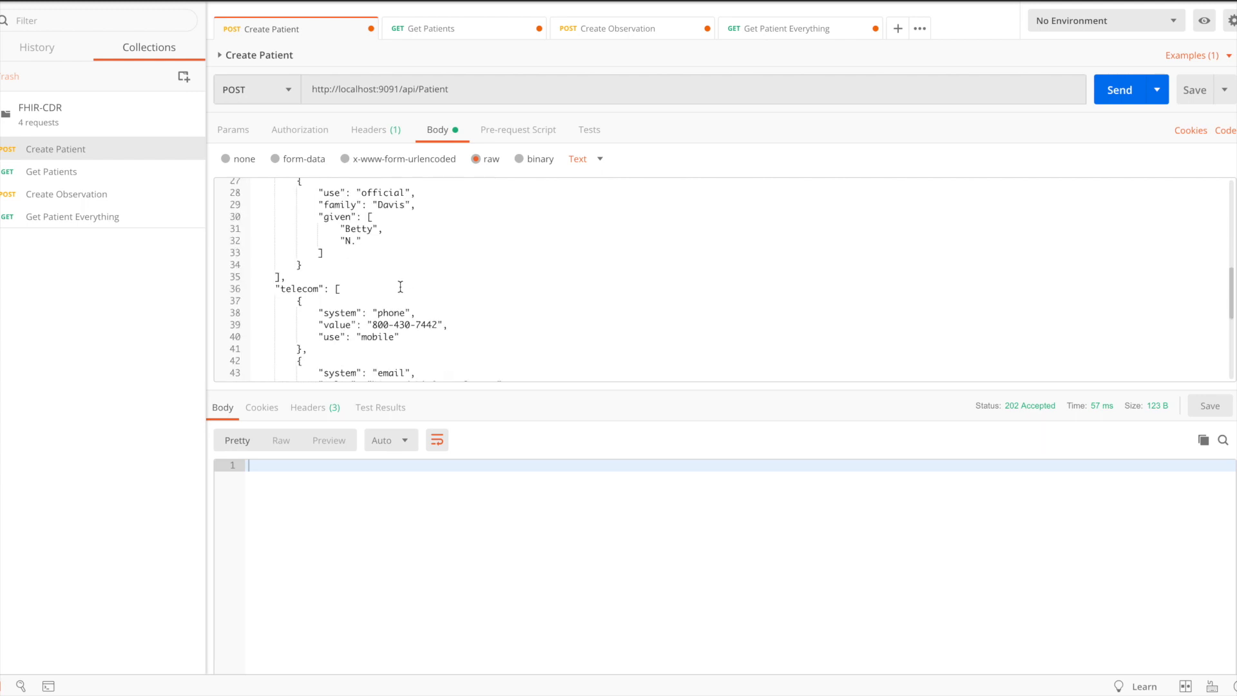
scroll(400, 286, down, 3)
scroll(372, 264, down, 3)
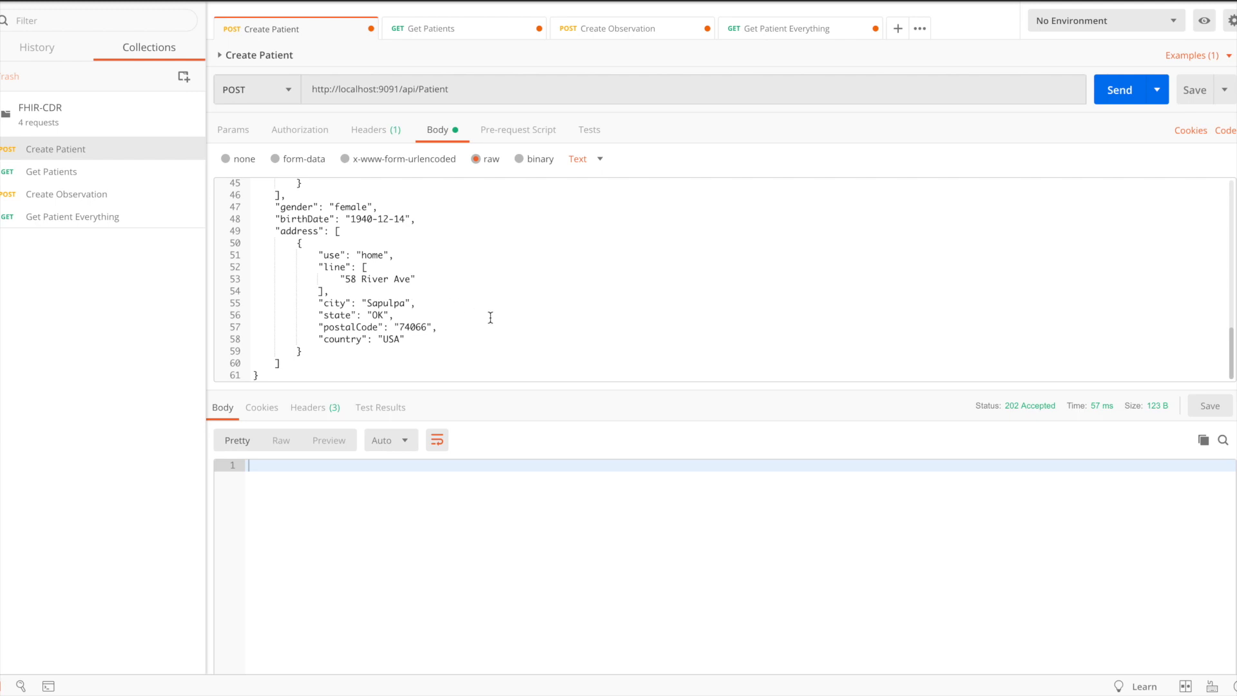
click(1119, 94)
- Send the Get Patients request again and examine the returned patient bundle
click(55, 172)
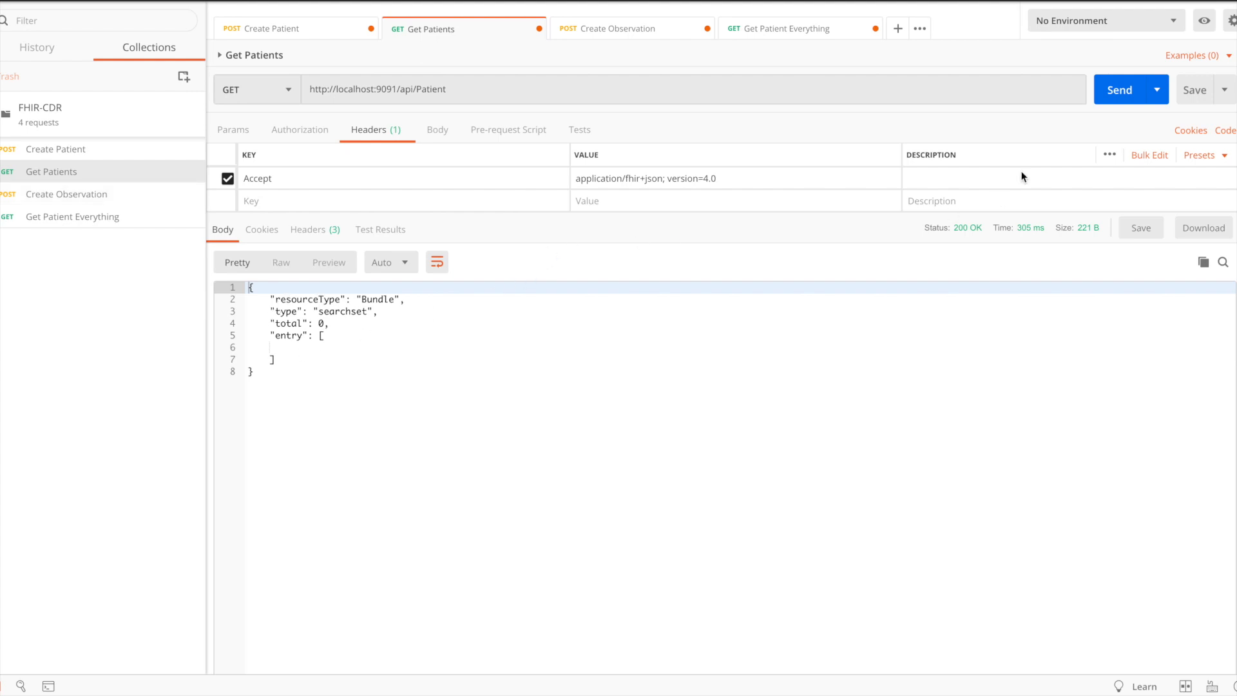
click(1112, 91)
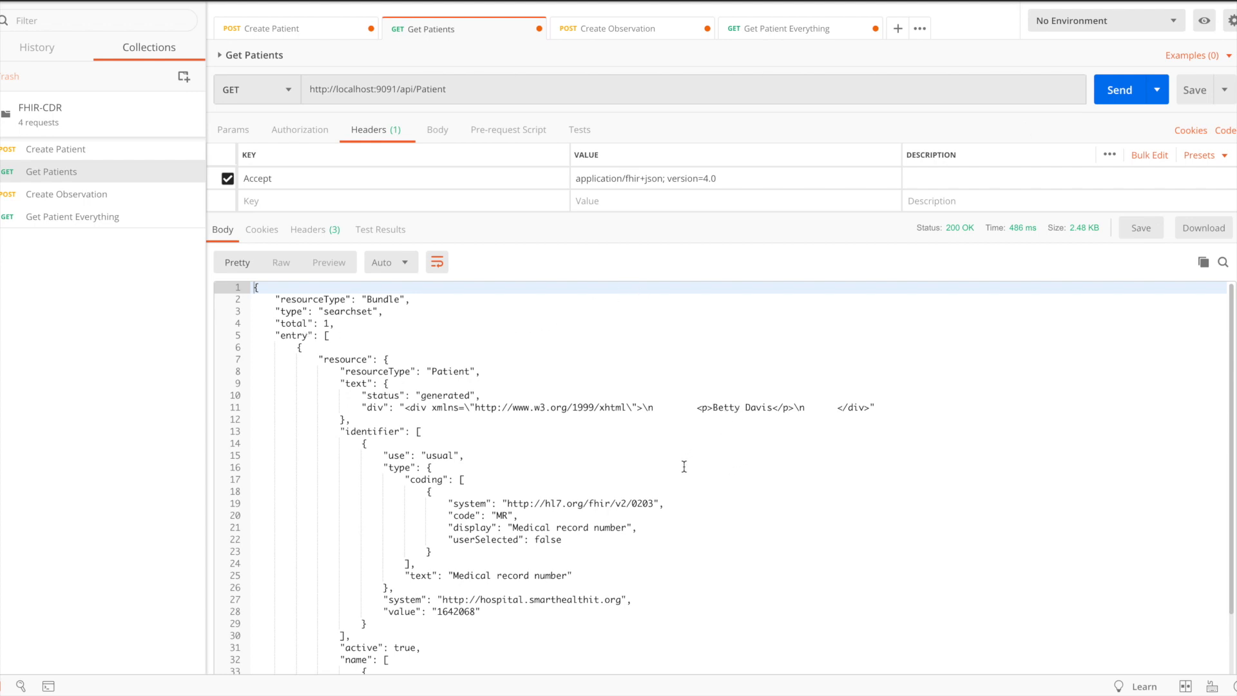
scroll(591, 492, down, 10)
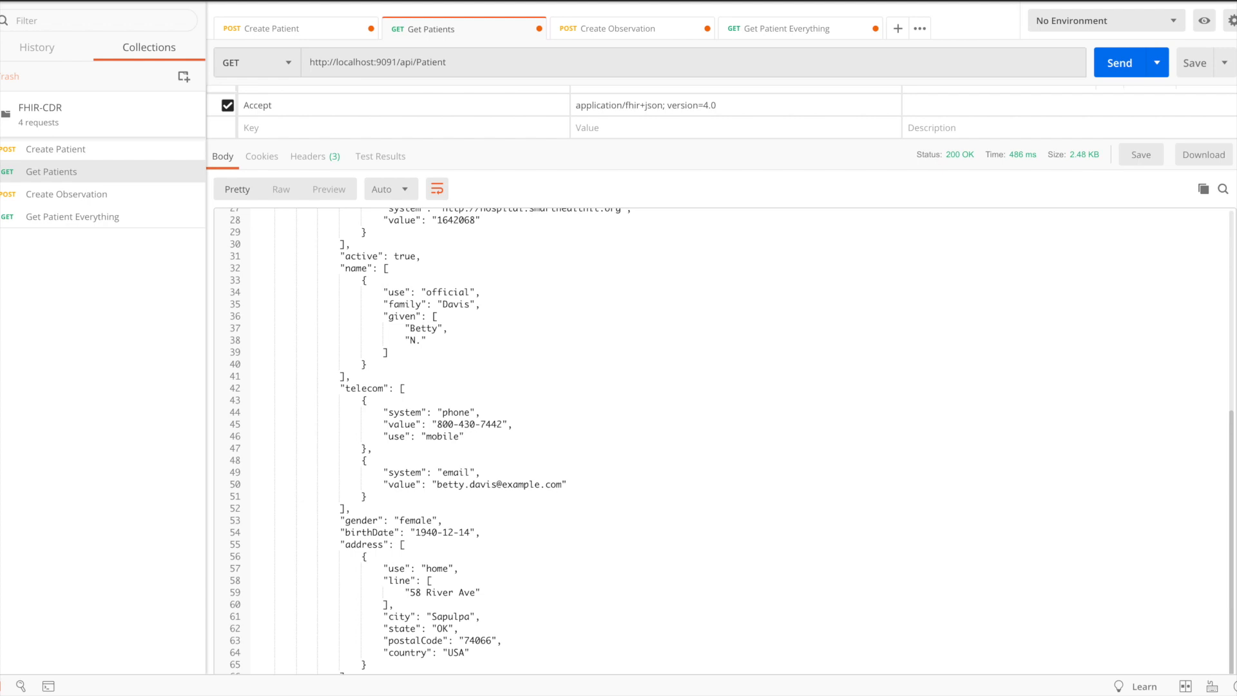
scroll(830, 425, up, 10)
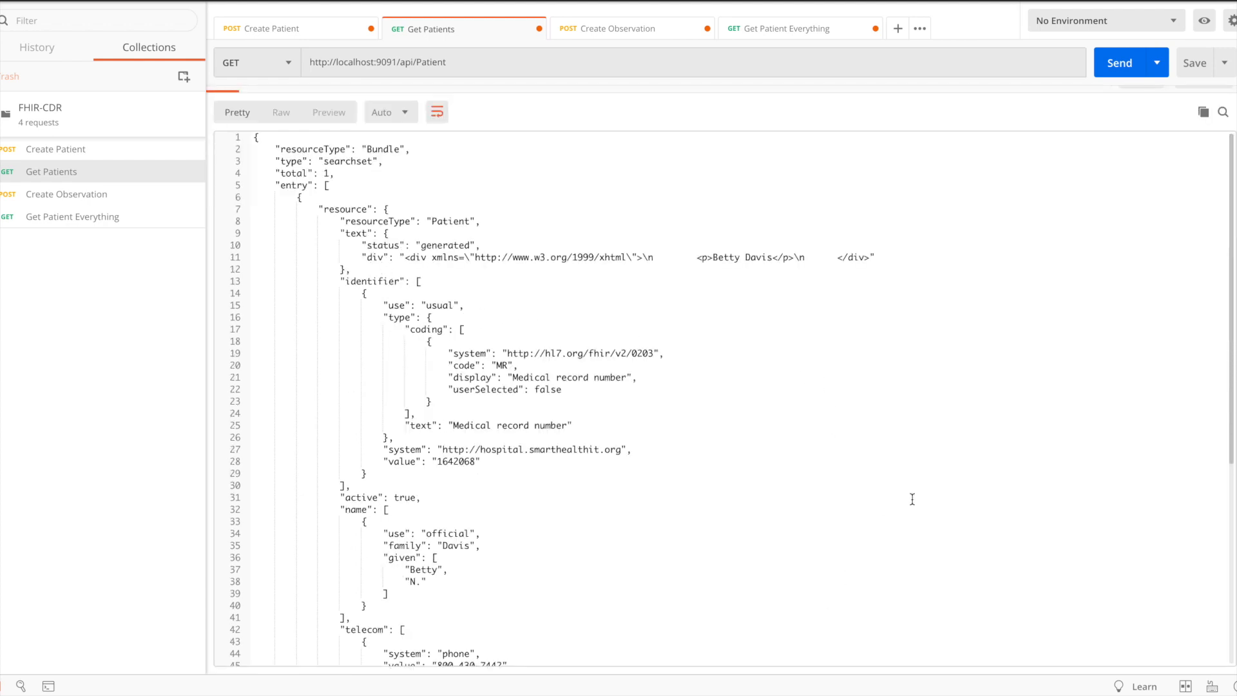
- Copy the patient's id value from the end of the Get Patients response
drag(1233, 388, 1230, 670)
drag(385, 612, 569, 619)
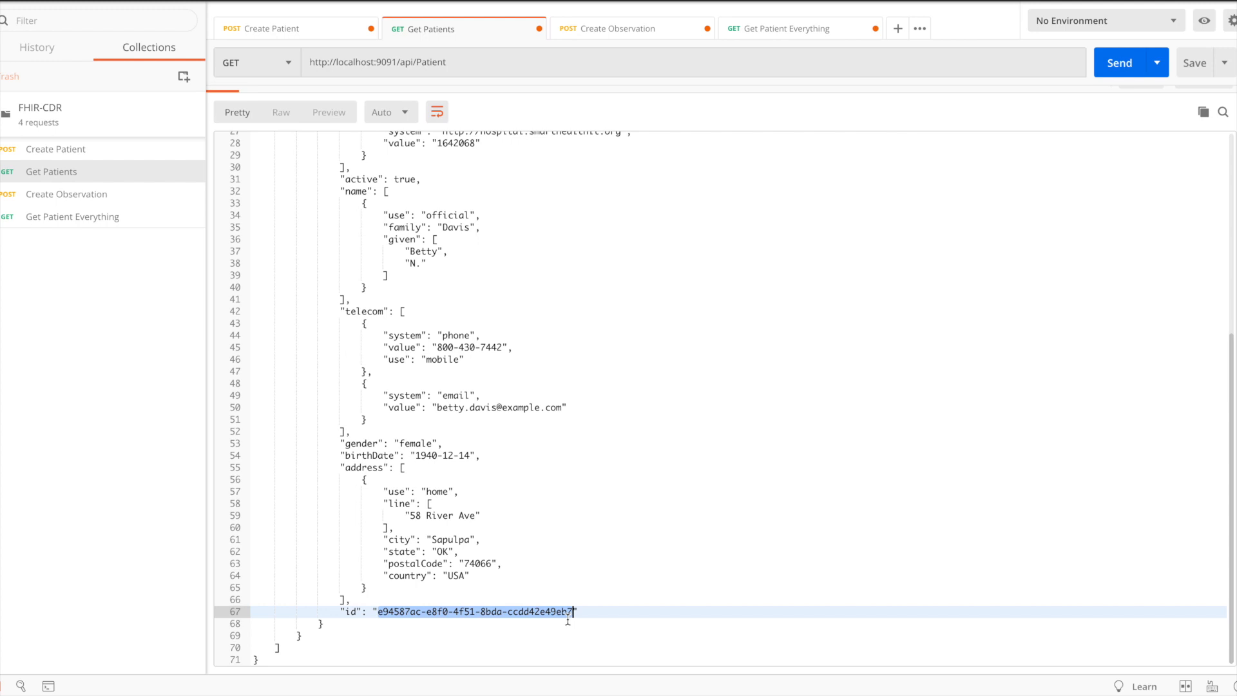
right_click(558, 611)
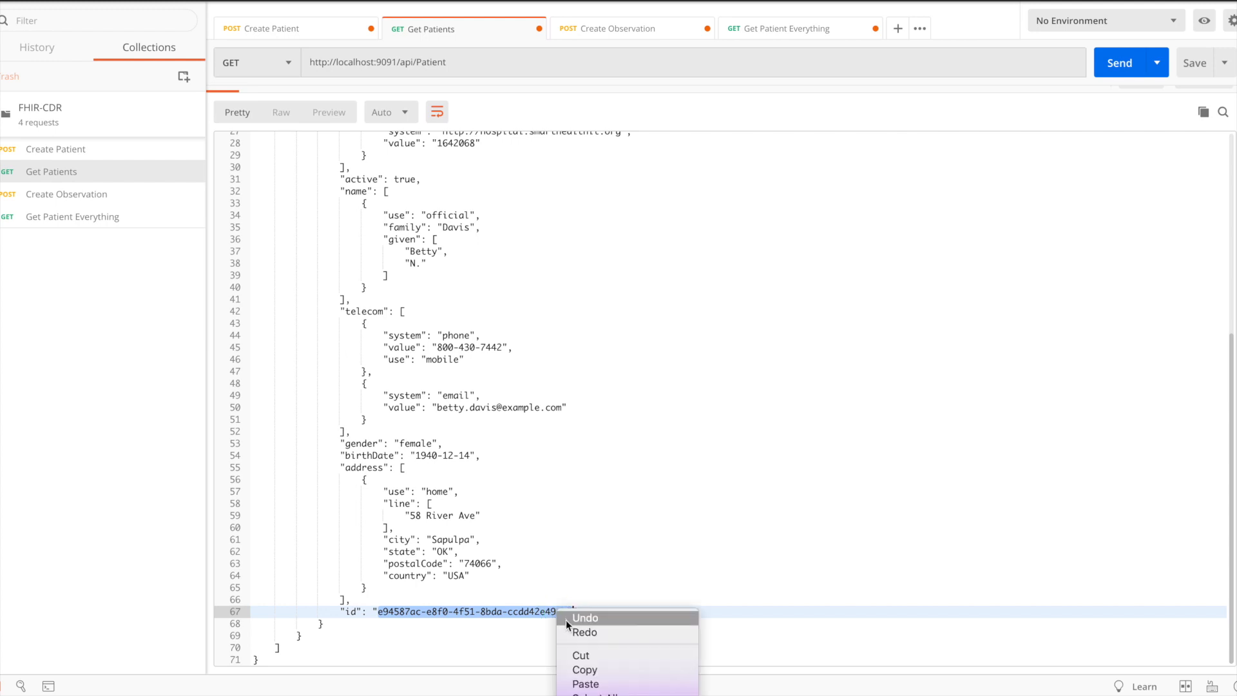
click(585, 670)
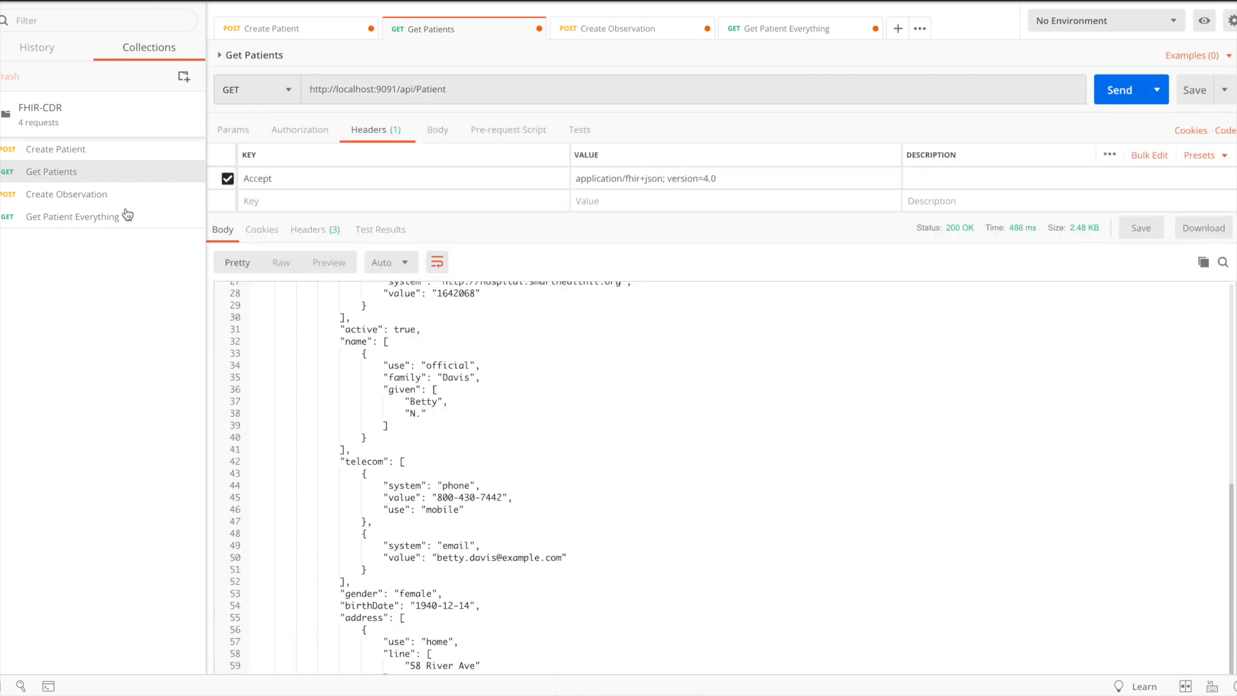
click(110, 199)
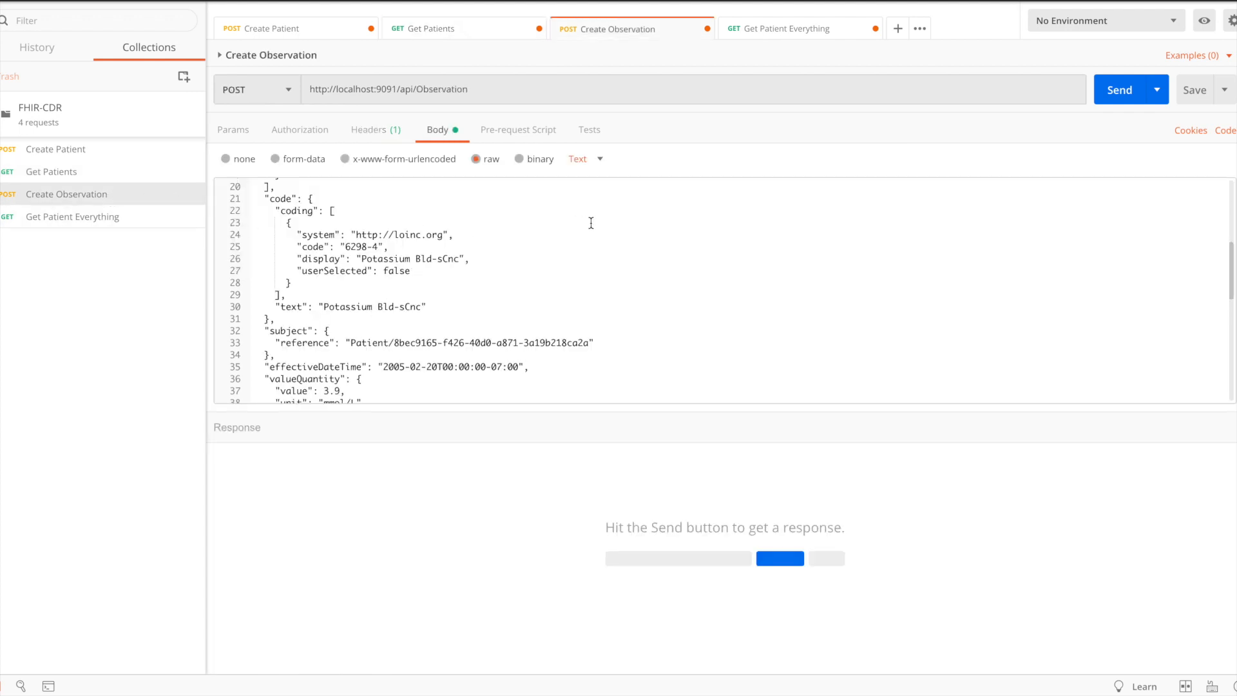
scroll(500, 251, up, 5)
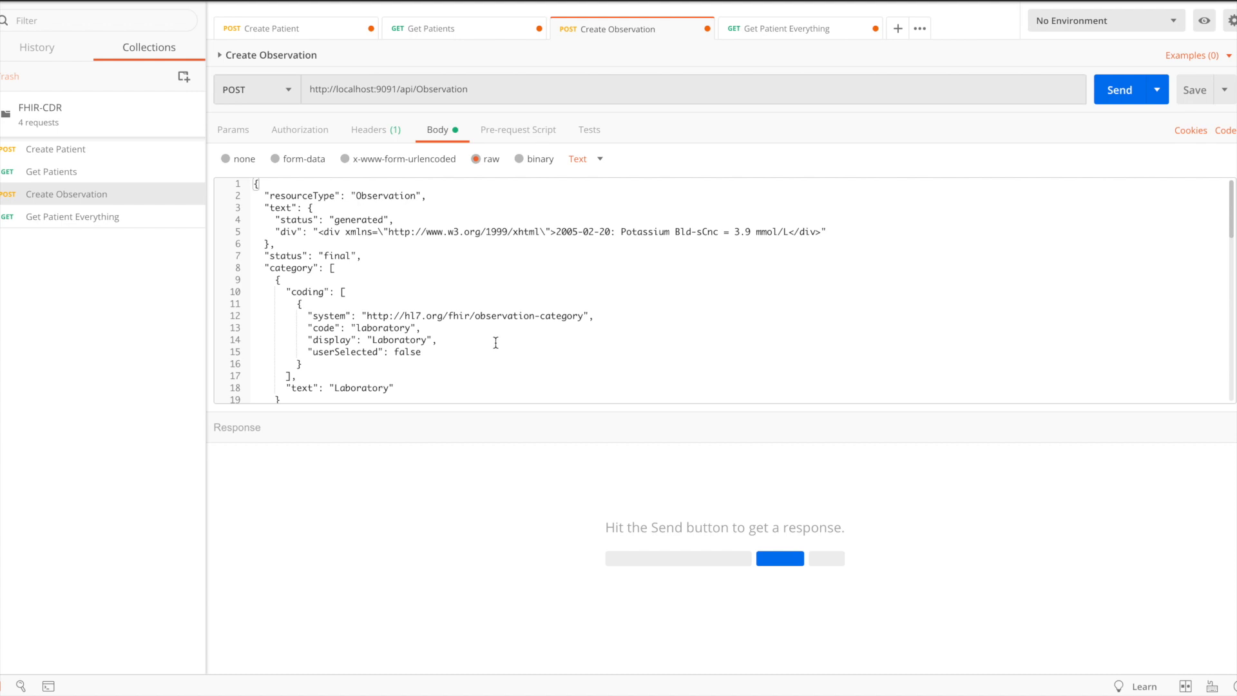
scroll(487, 338, down, 3)
scroll(487, 338, down, 3)
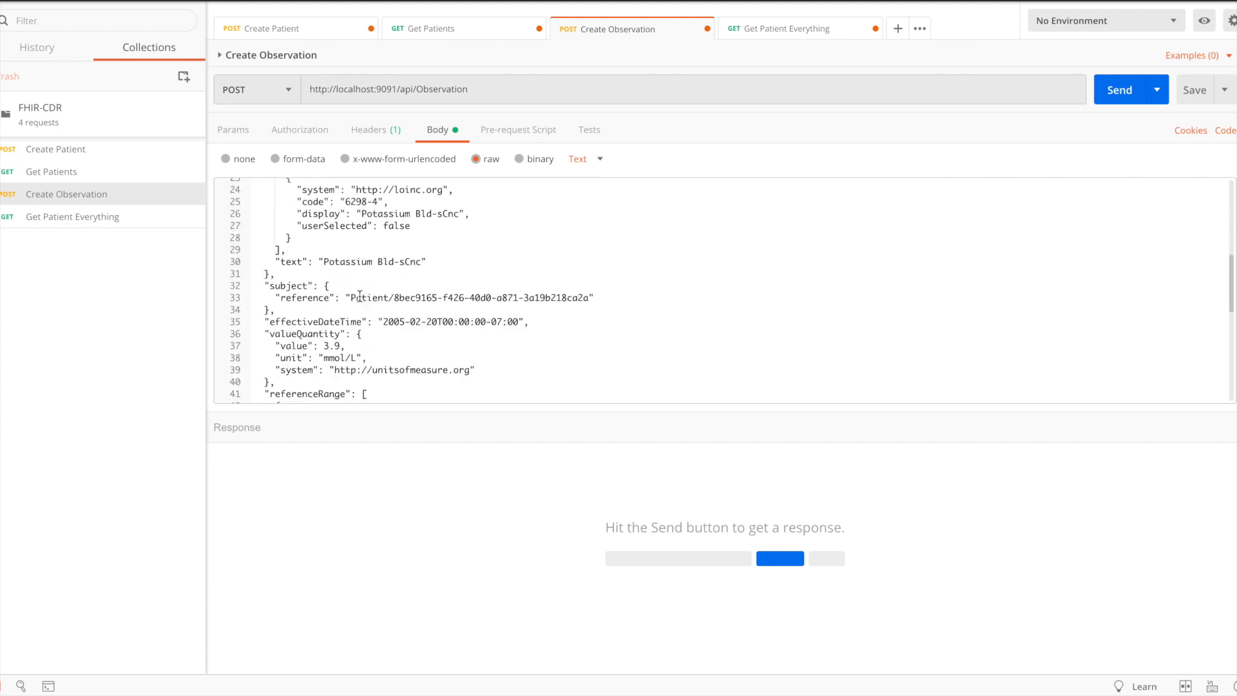
drag(395, 297, 589, 298)
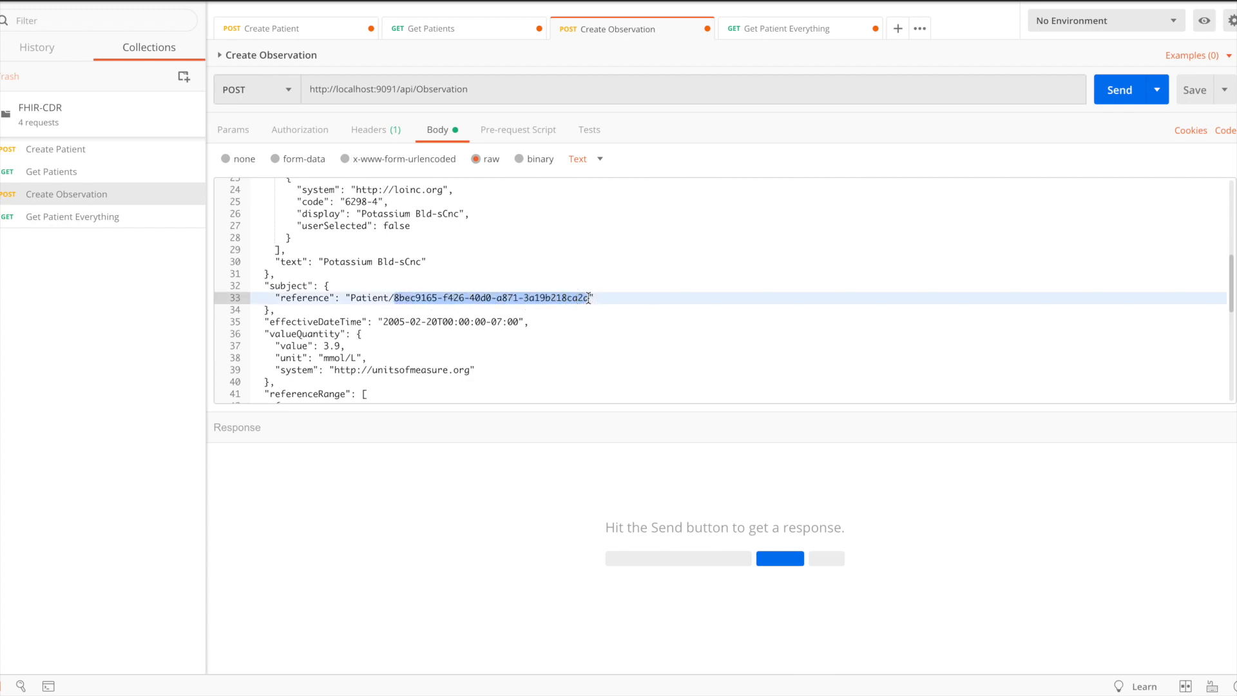
key(ctrl+v)
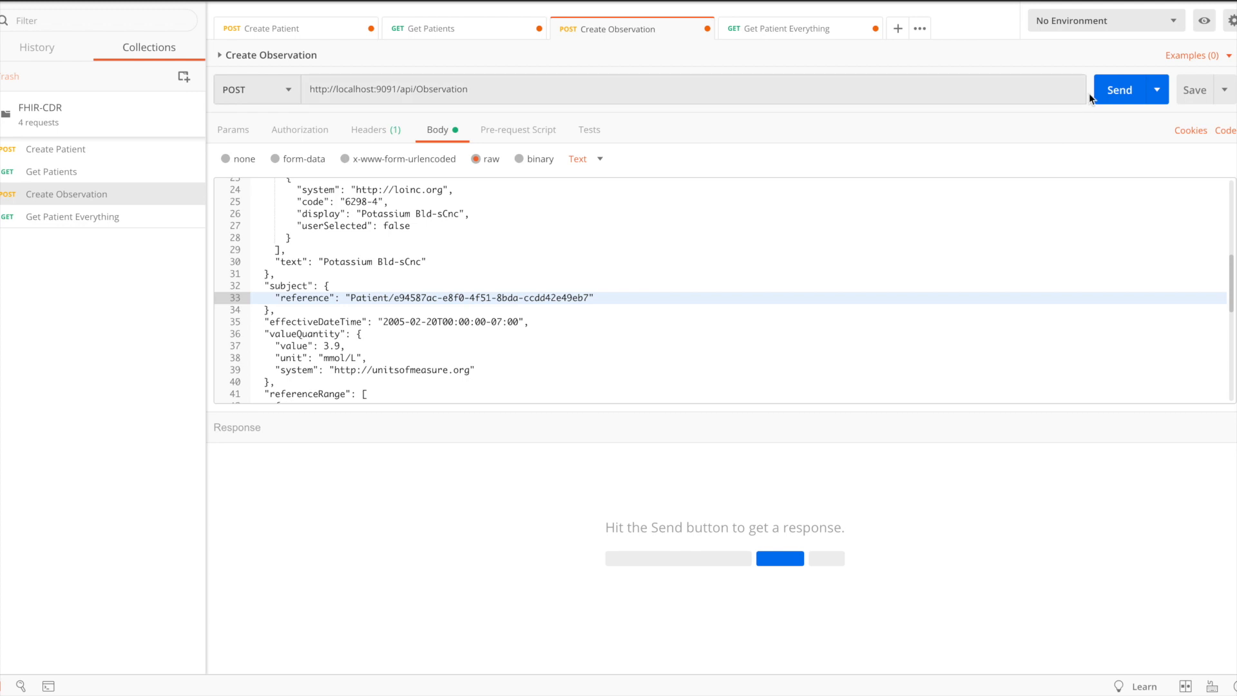
click(1111, 91)
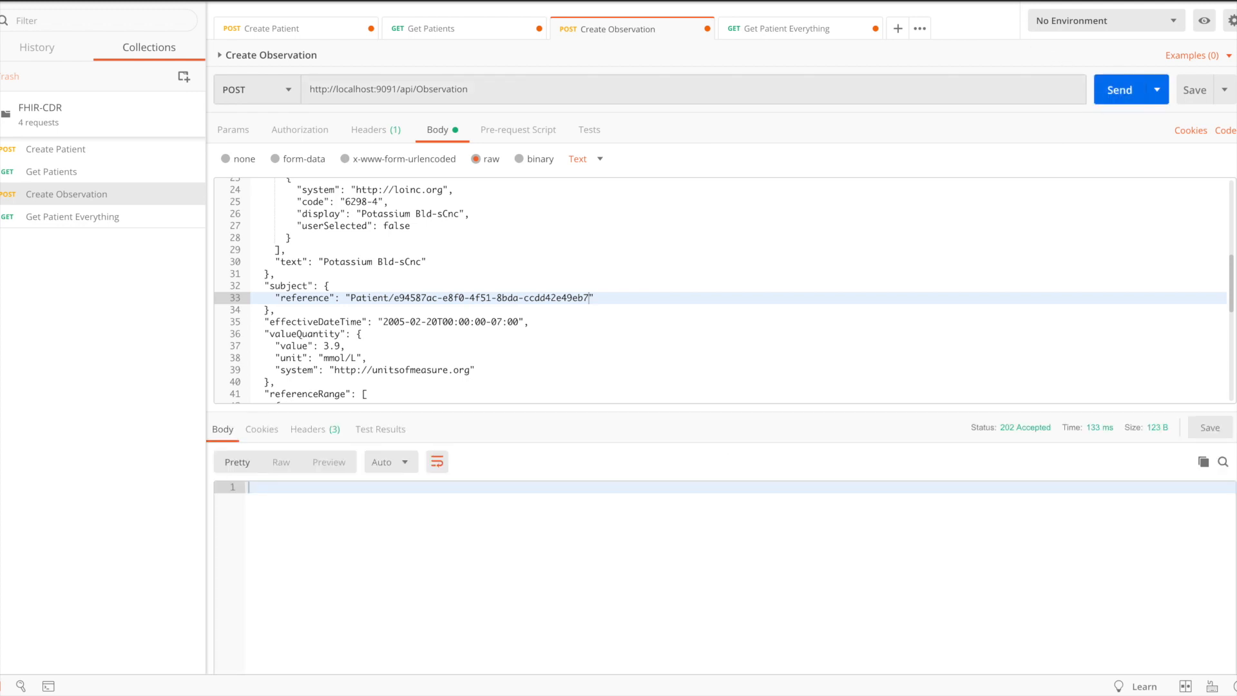
- Replace the patient id in the Get Patient Everything URL with the copied id, keeping /$everything, and send the request
key(ctrl+Tab)
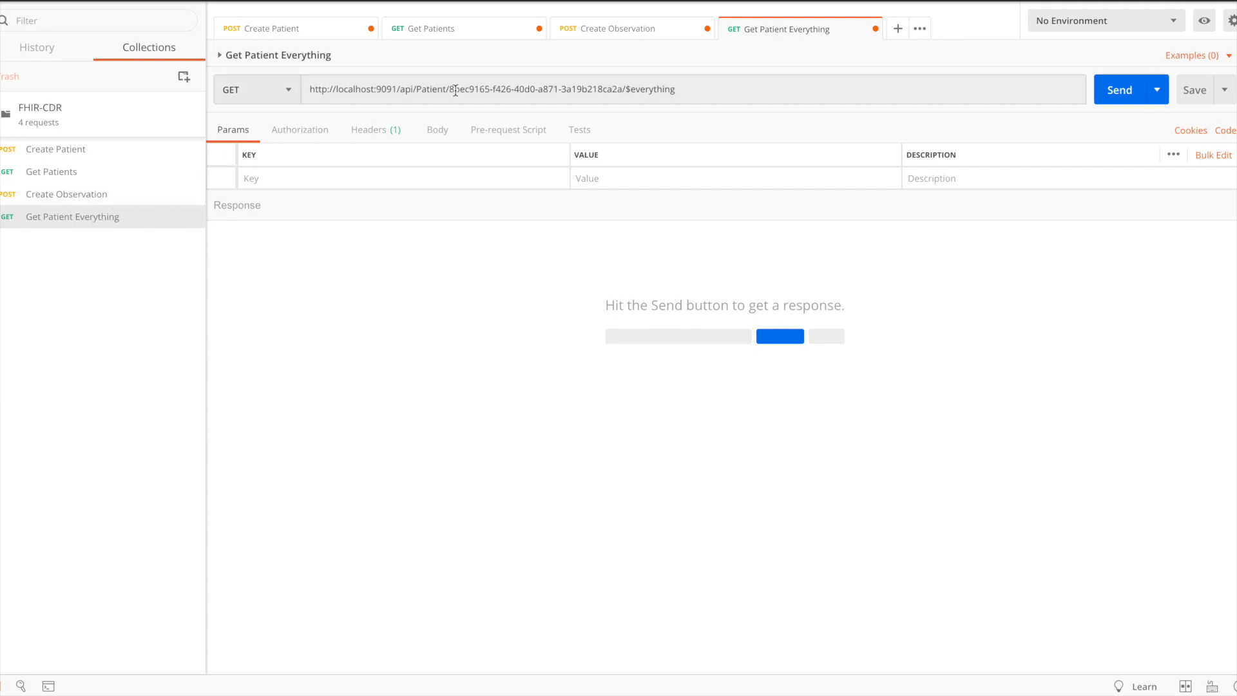
drag(450, 89, 621, 89)
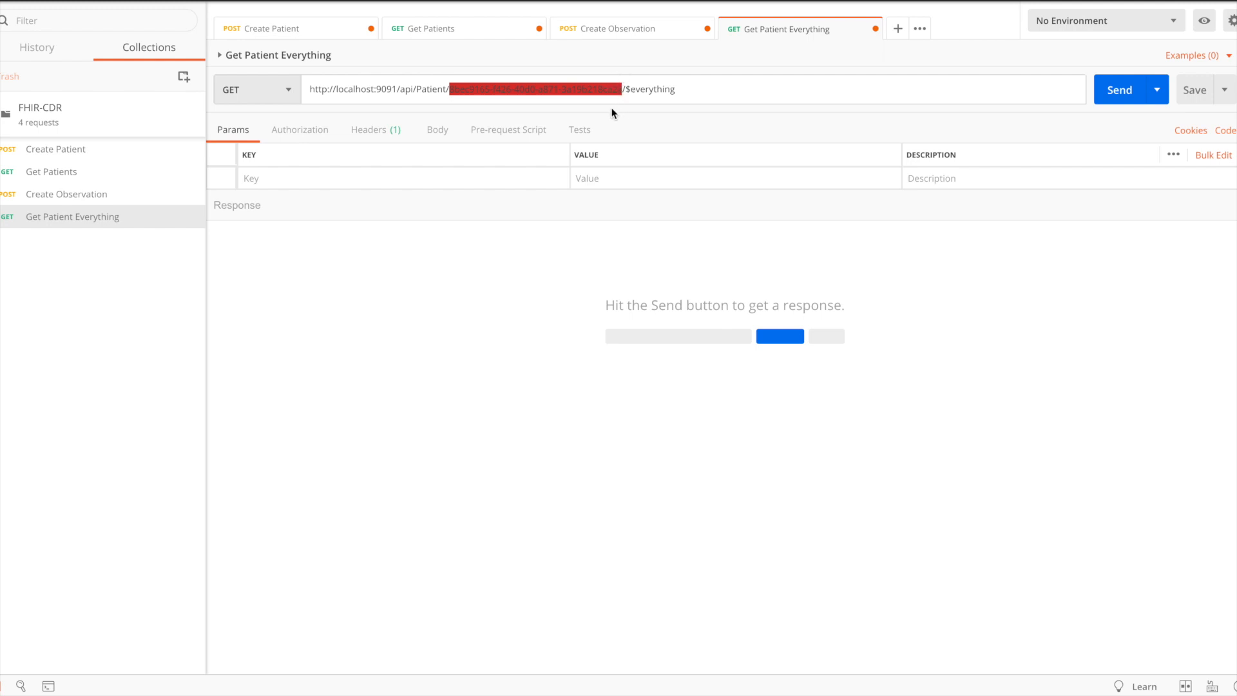
key(ctrl+v)
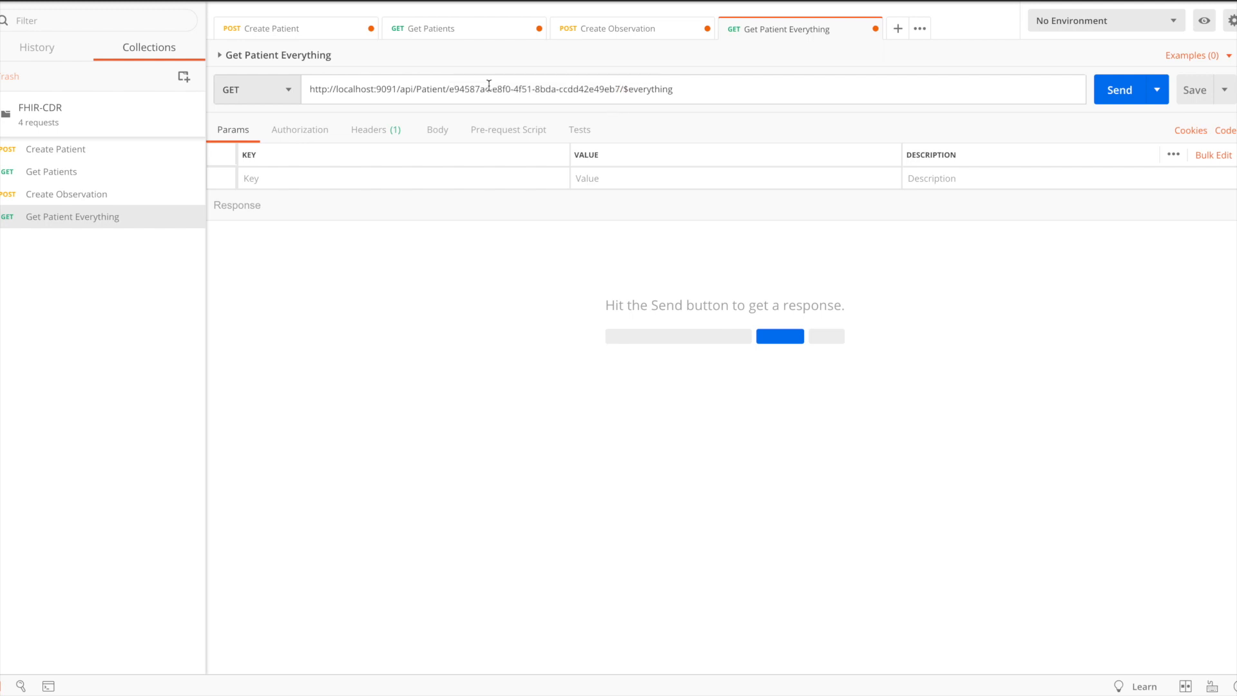
click(1111, 94)
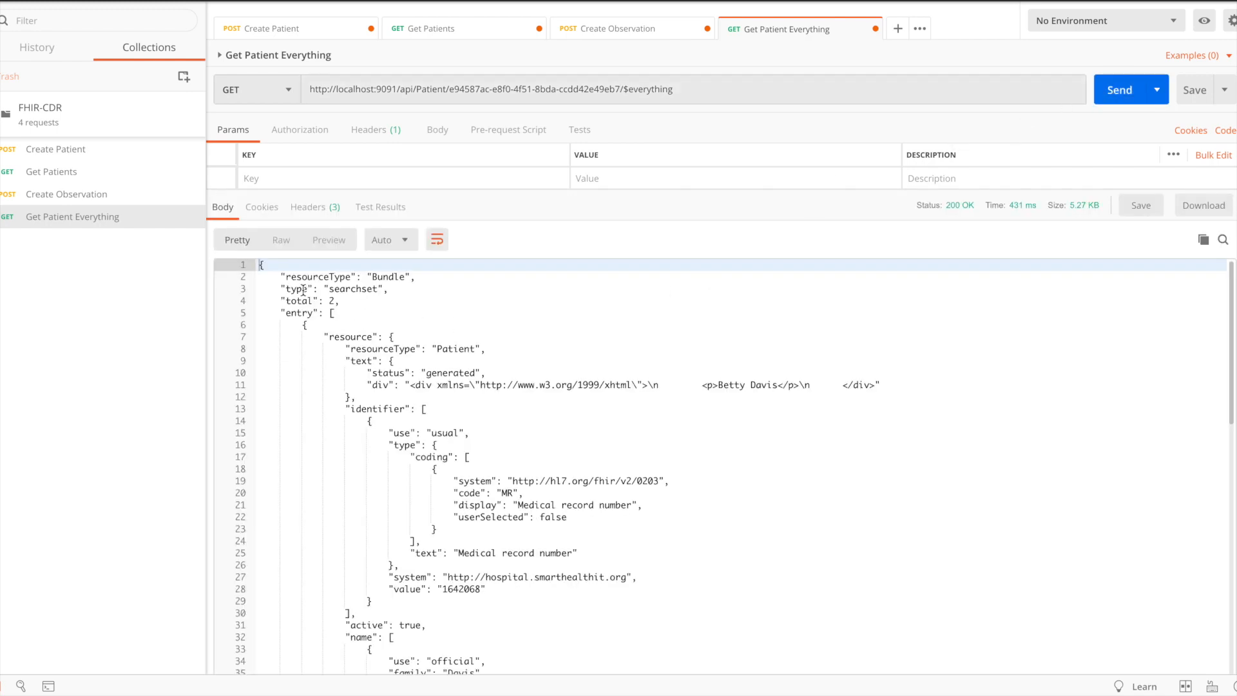
- Examine the returned bundle's Patient and Observation resources, including the observation's subject reference
click(449, 348)
key(shift+Right)
key(shift+Right)
scroll(498, 369, down, 6)
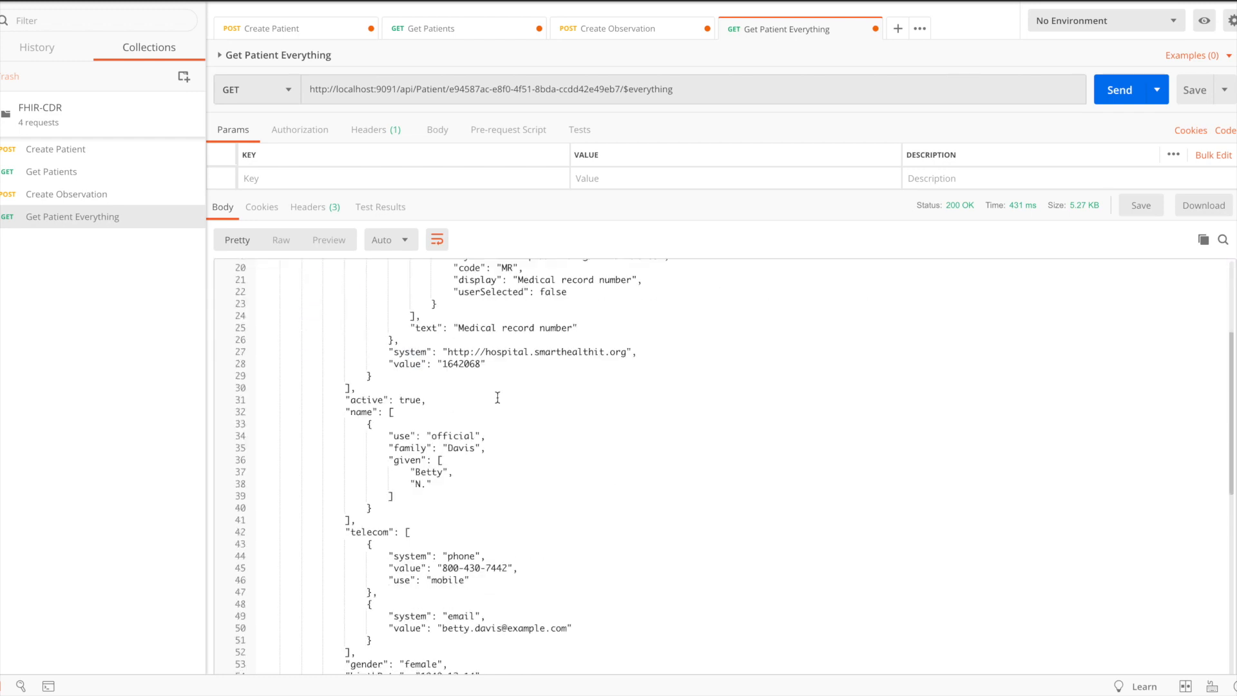
scroll(496, 414, down, 5)
scroll(496, 414, down, 5)
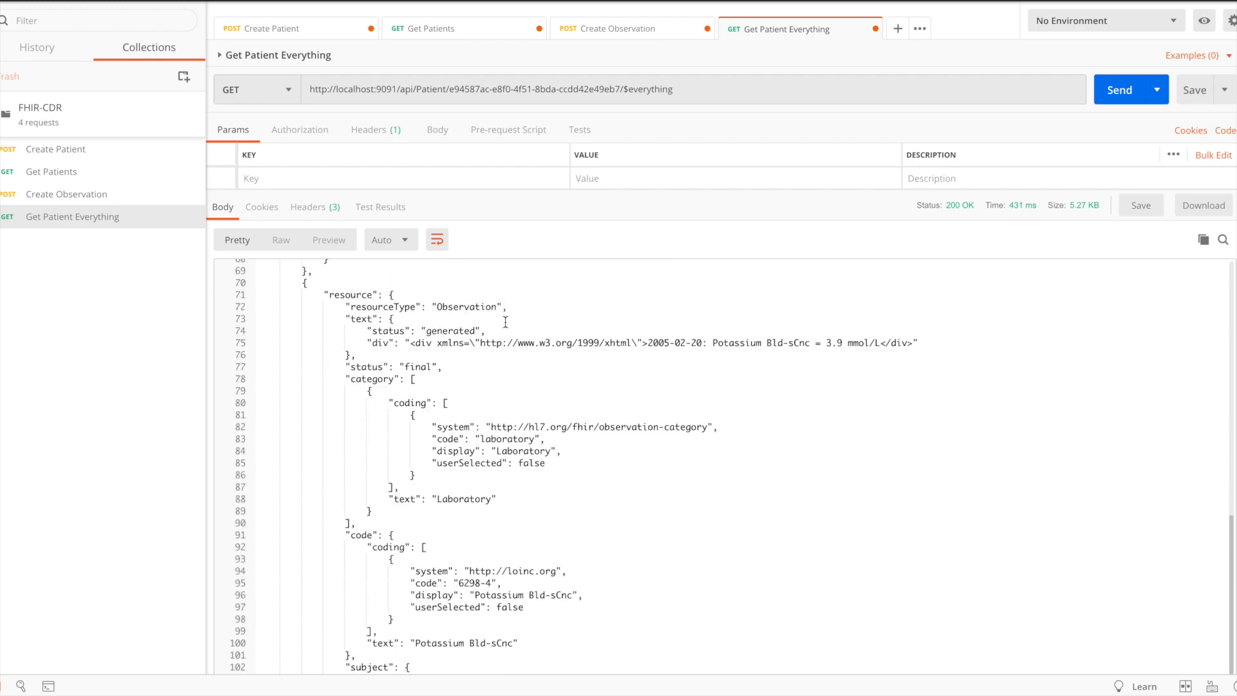
scroll(523, 380, down, 2)
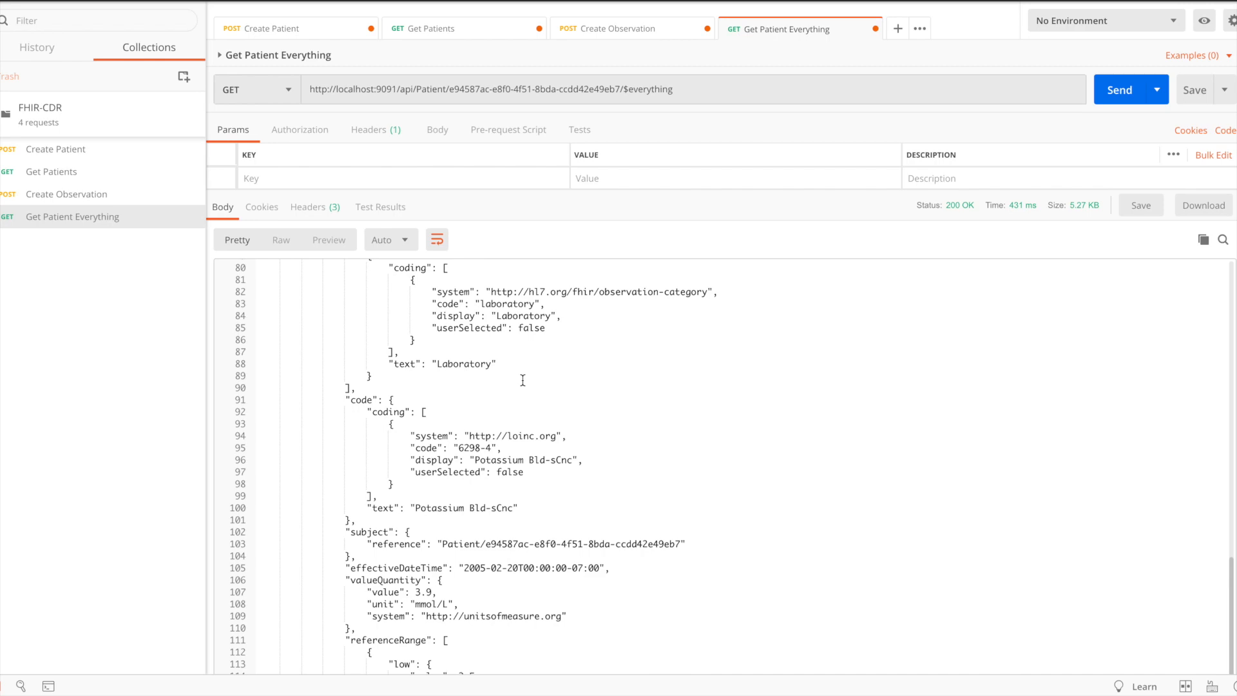
scroll(522, 380, down, 3)
scroll(523, 380, up, 6)
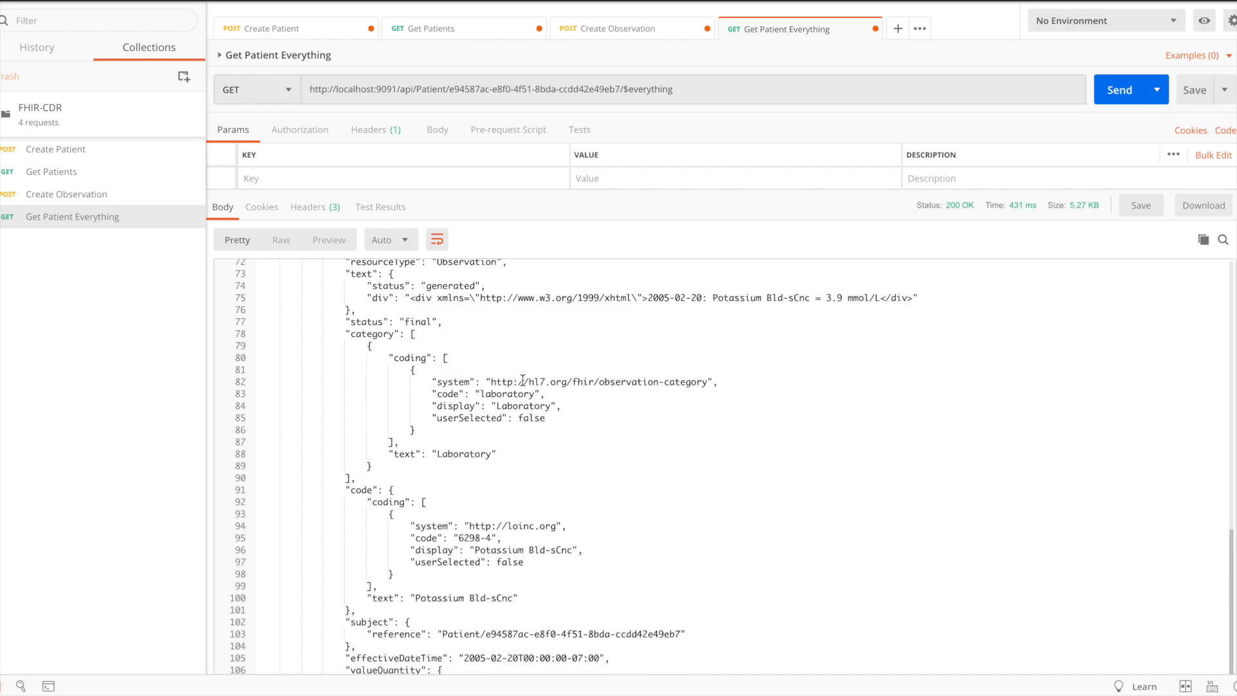